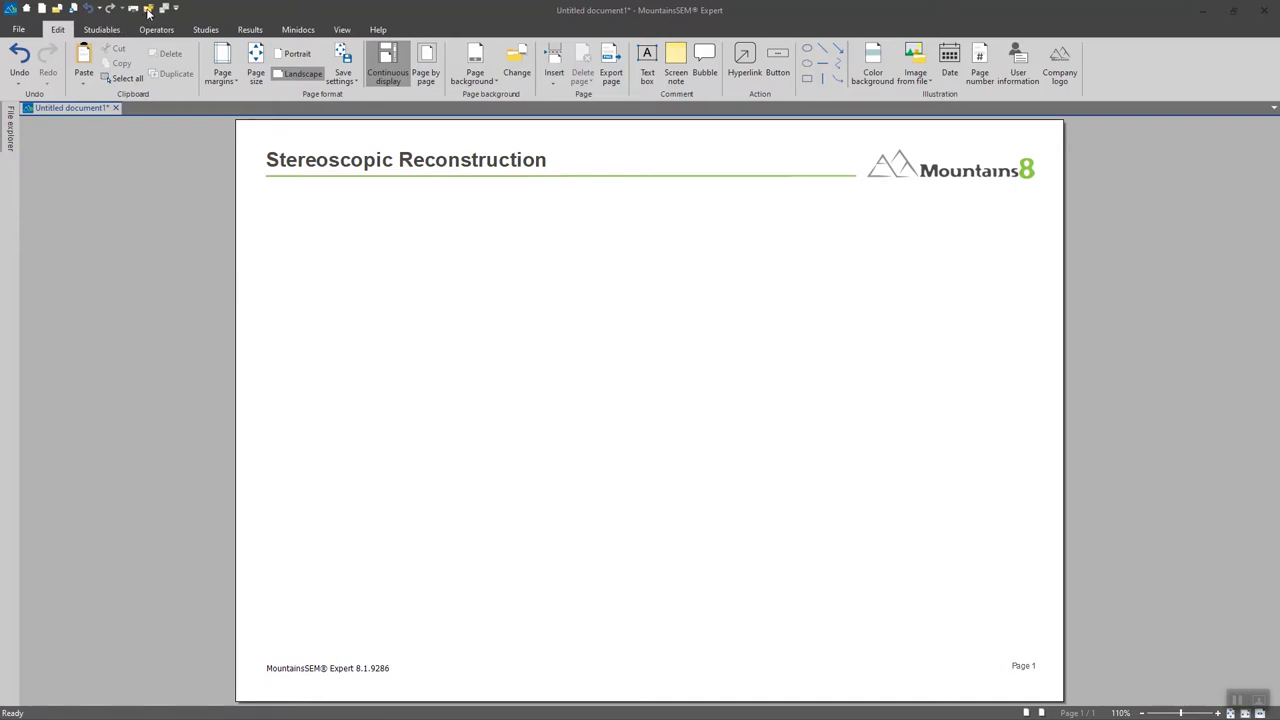
Step: Dismiss the file loading dialog and bring up the File explorer side panel
{"action": "left_click", "coordinate": [149, 9]}
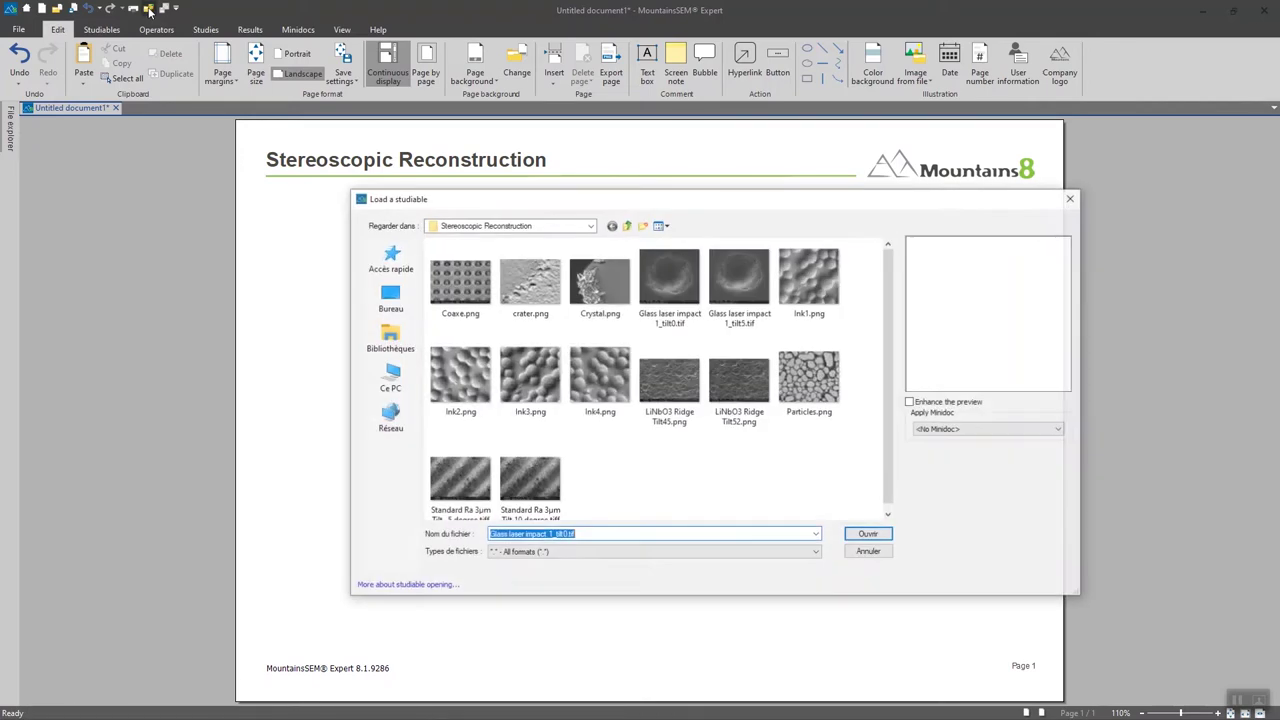
{"action": "left_click", "coordinate": [1071, 199]}
{"action": "mouse_move", "coordinate": [7, 130]}
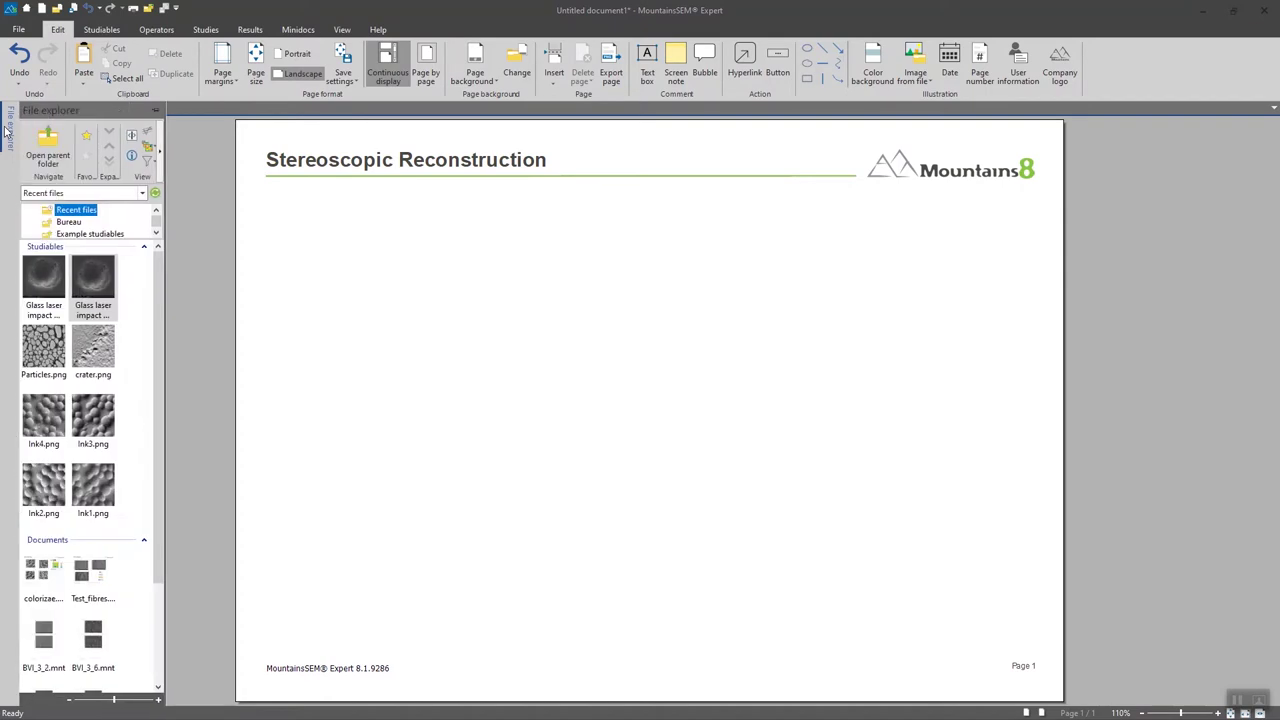
{"action": "left_click", "coordinate": [12, 130]}
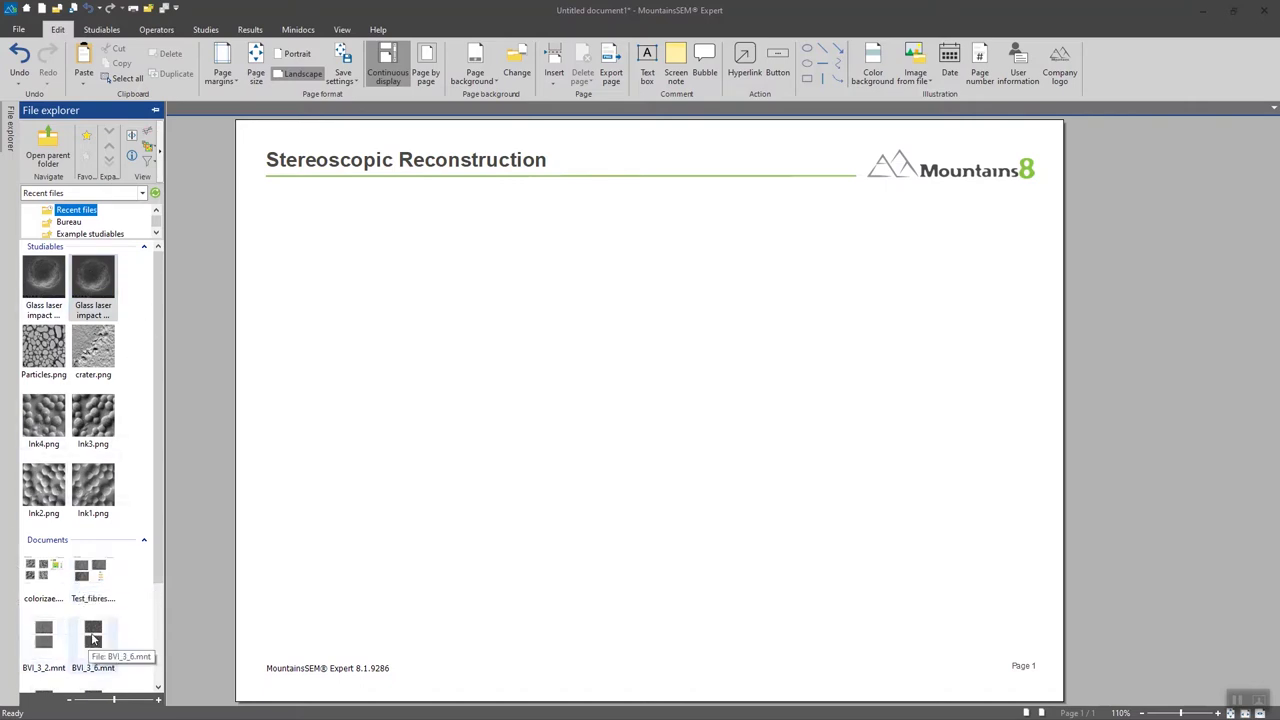
Step: Drag the Glass laser impact tilt0 and tilt5 images onto the report page, then hide the explorer
{"action": "left_click", "coordinate": [110, 306]}
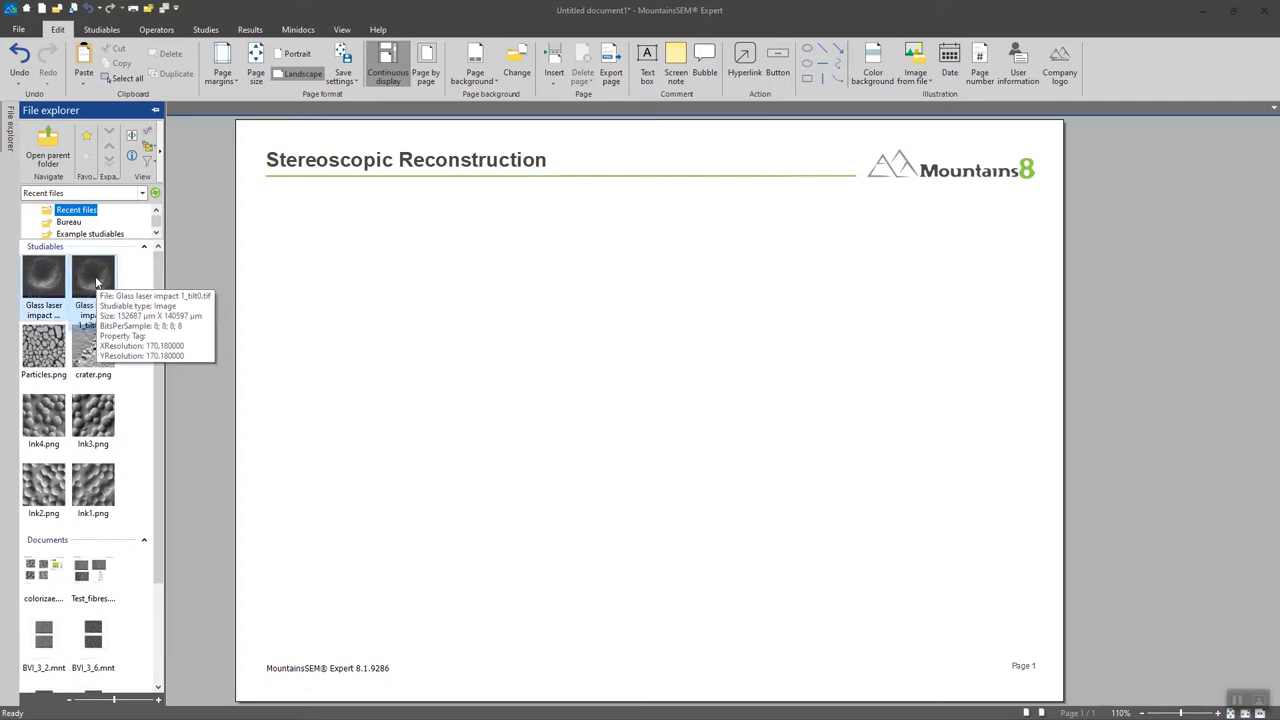
{"action": "left_click_drag", "start_coordinate": [96, 283], "coordinate": [540, 280]}
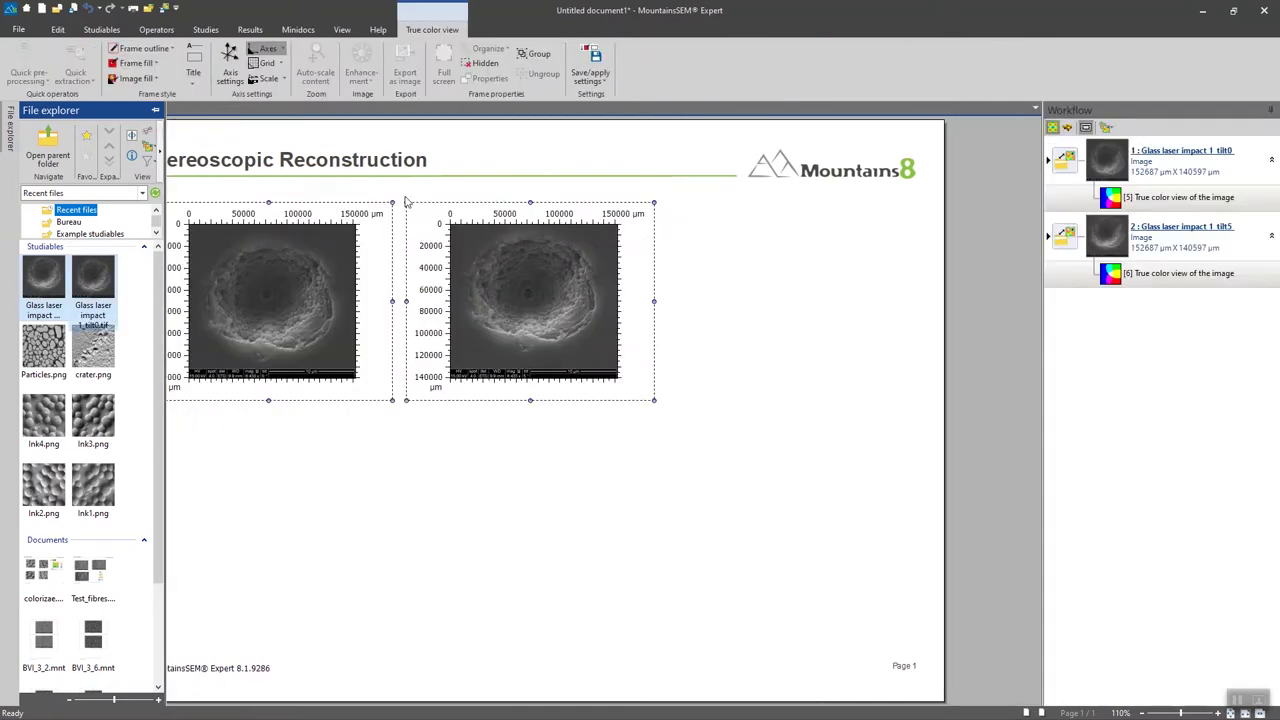
{"action": "left_click", "coordinate": [155, 110]}
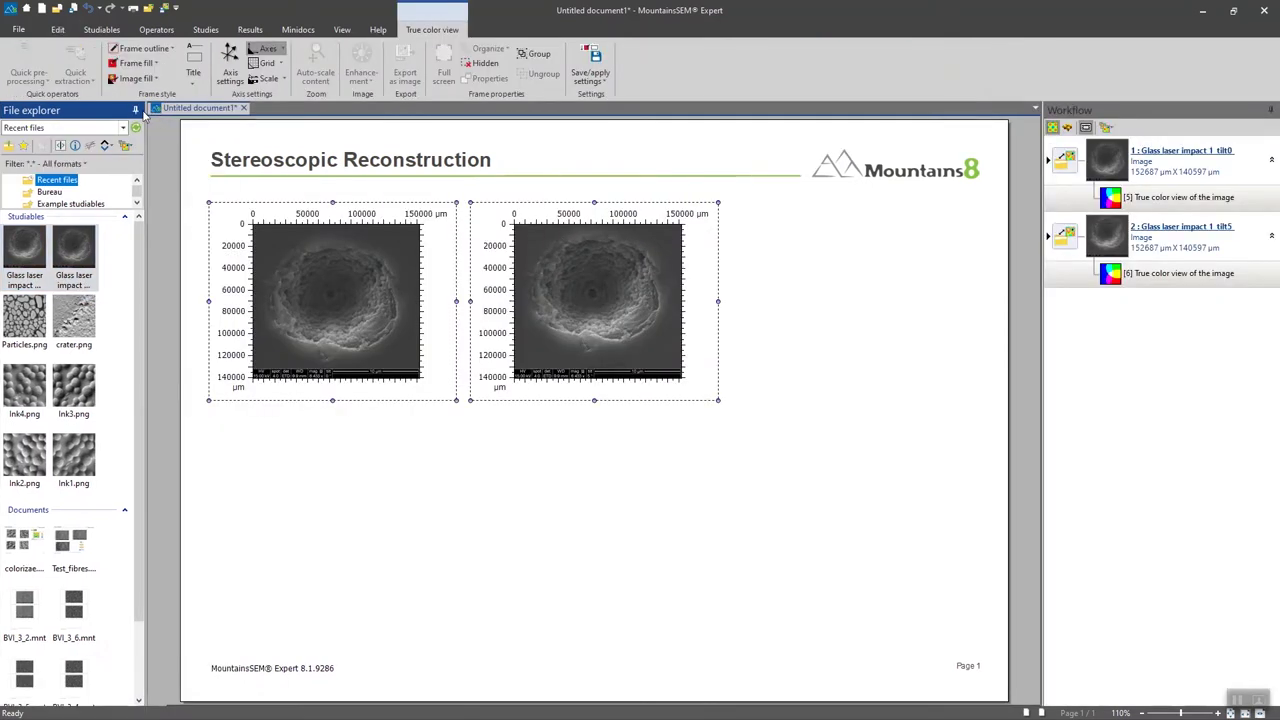
{"action": "left_click", "coordinate": [136, 110]}
{"action": "left_click", "coordinate": [604, 476]}
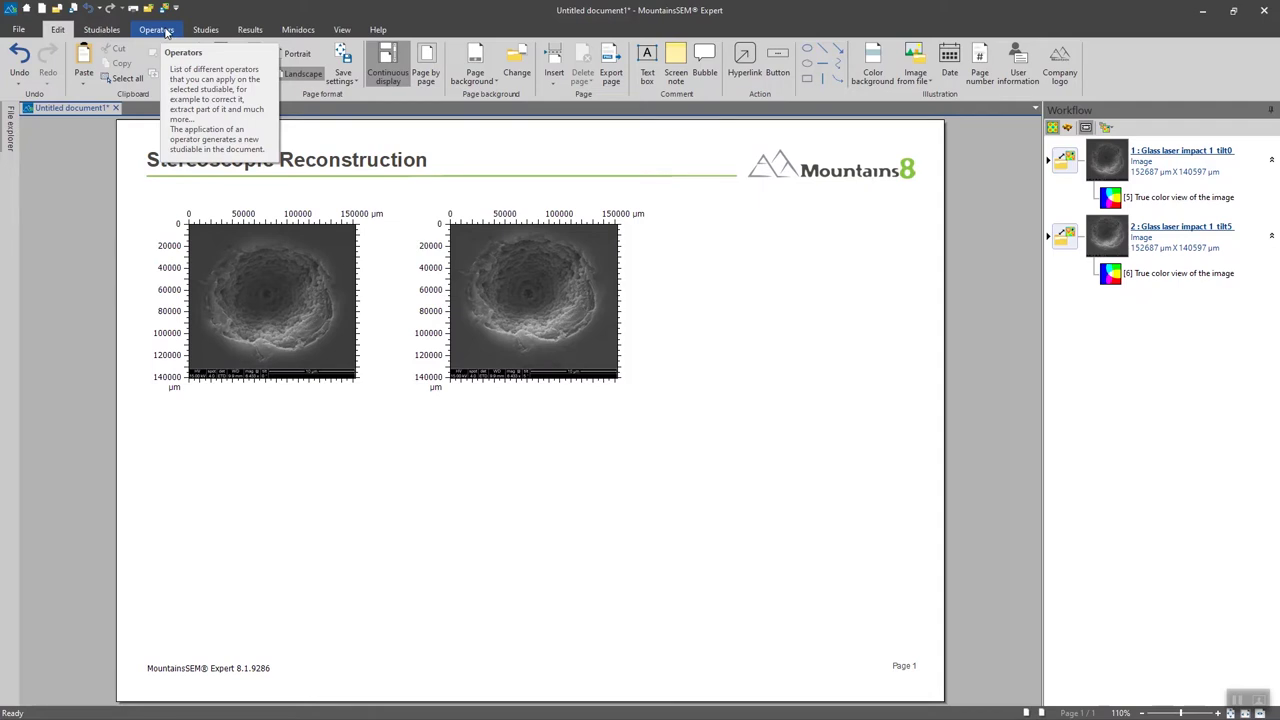
Step: Launch Stereoscopic reconstruction from the Operators Build 3D group on the tilt0/tilt5 pair
{"action": "left_click", "coordinate": [156, 30]}
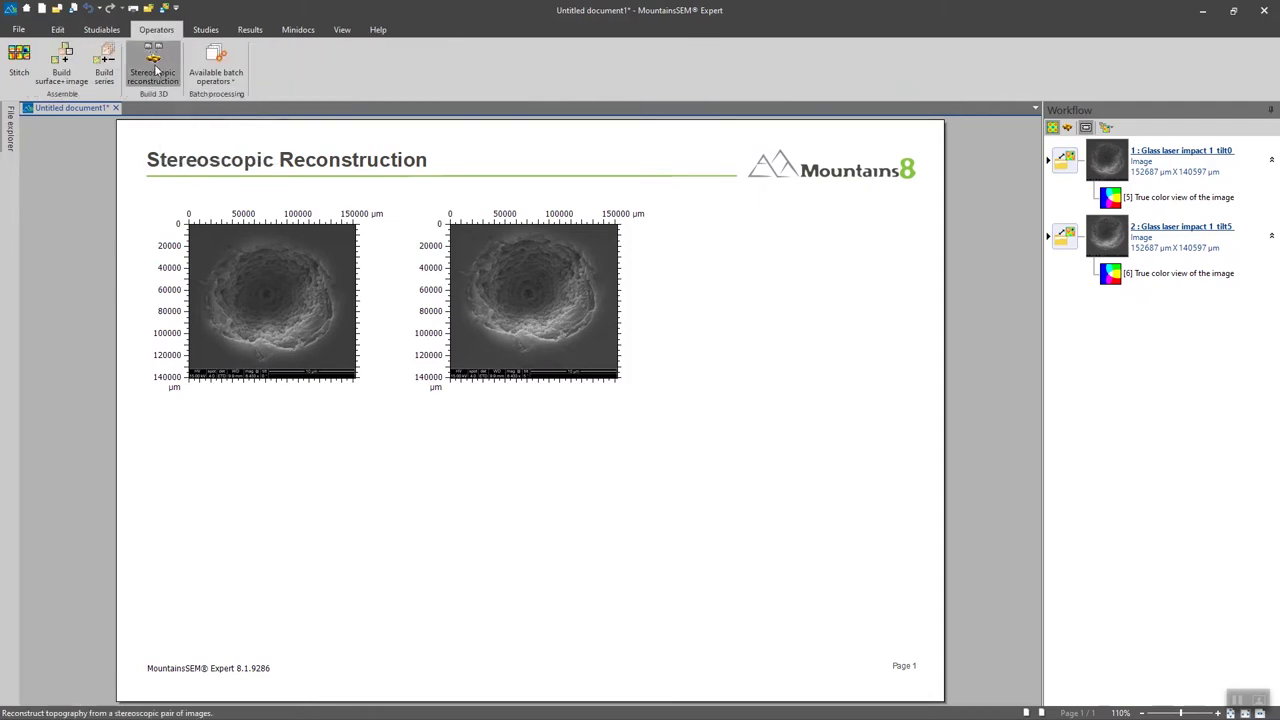
{"action": "left_click", "coordinate": [154, 70]}
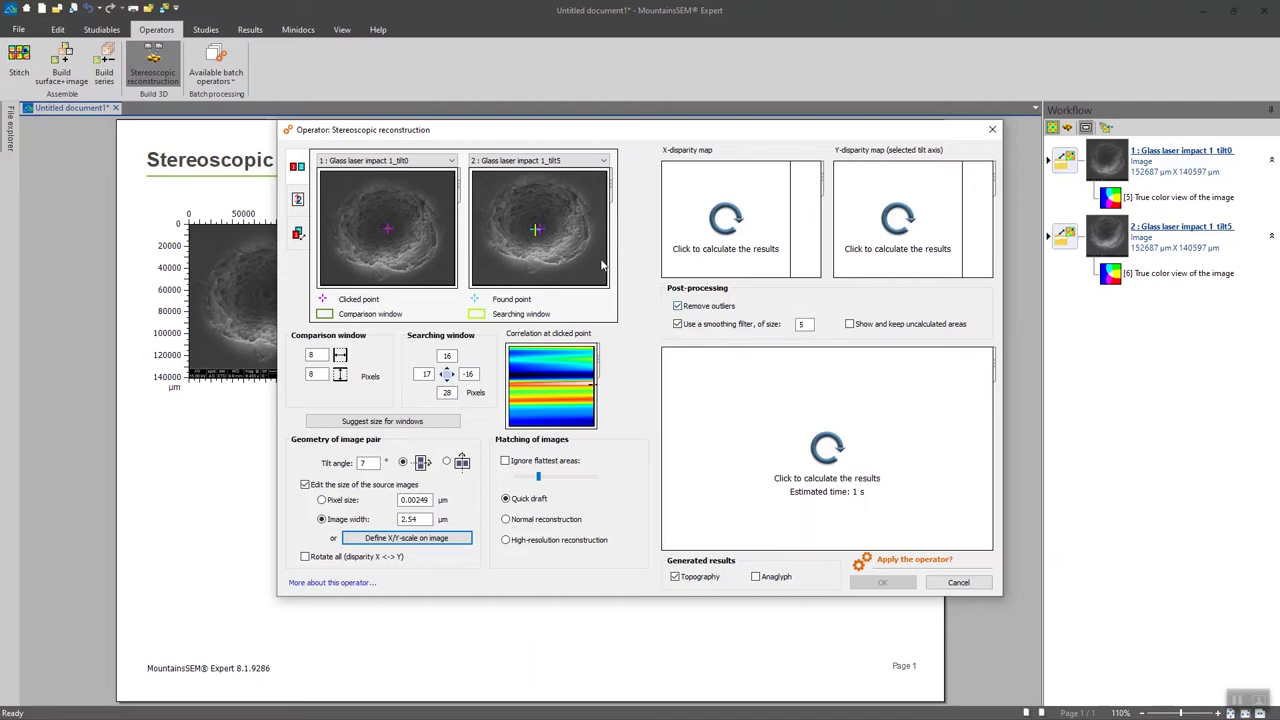
{"action": "mouse_move", "coordinate": [457, 206]}
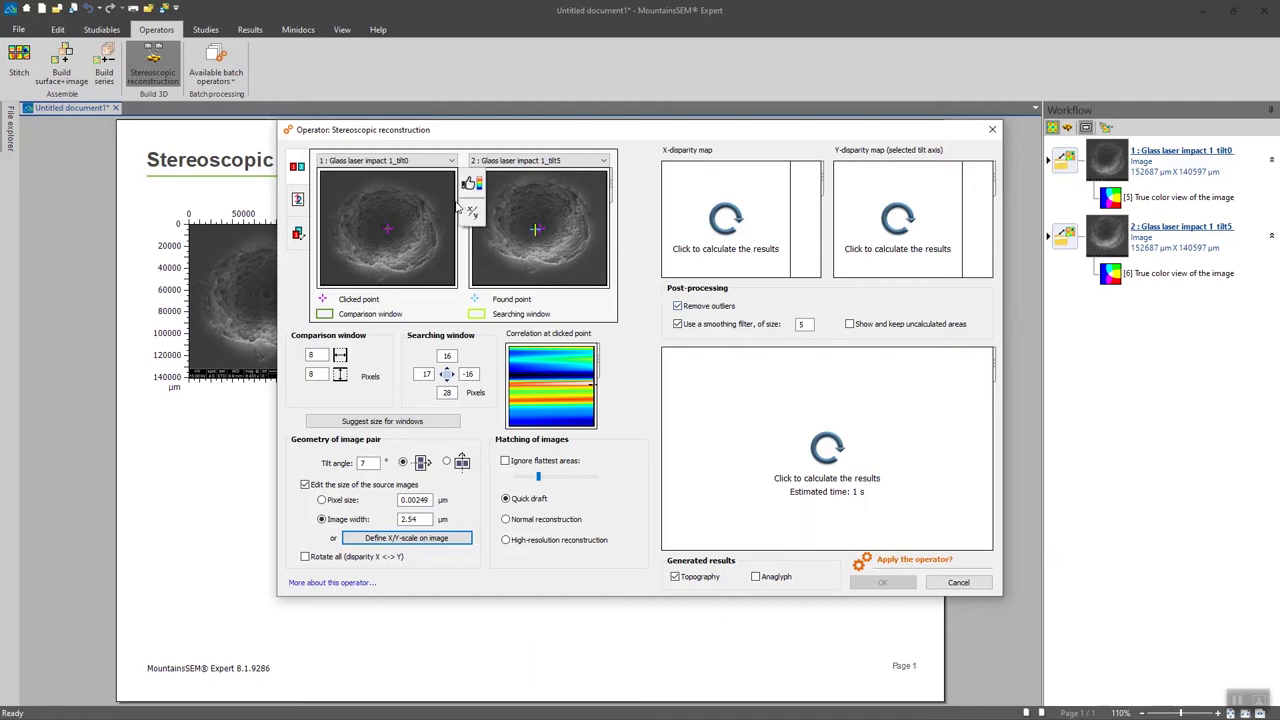
{"action": "left_click", "coordinate": [297, 236]}
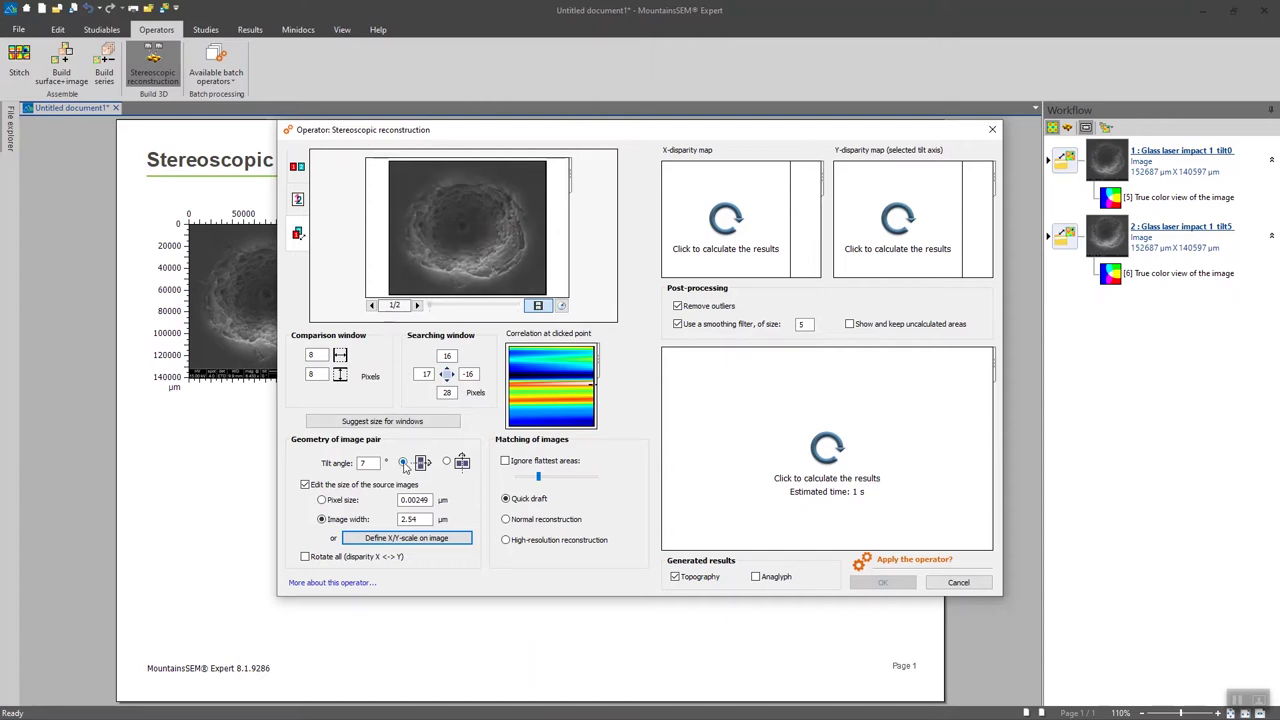
{"action": "left_click", "coordinate": [297, 168]}
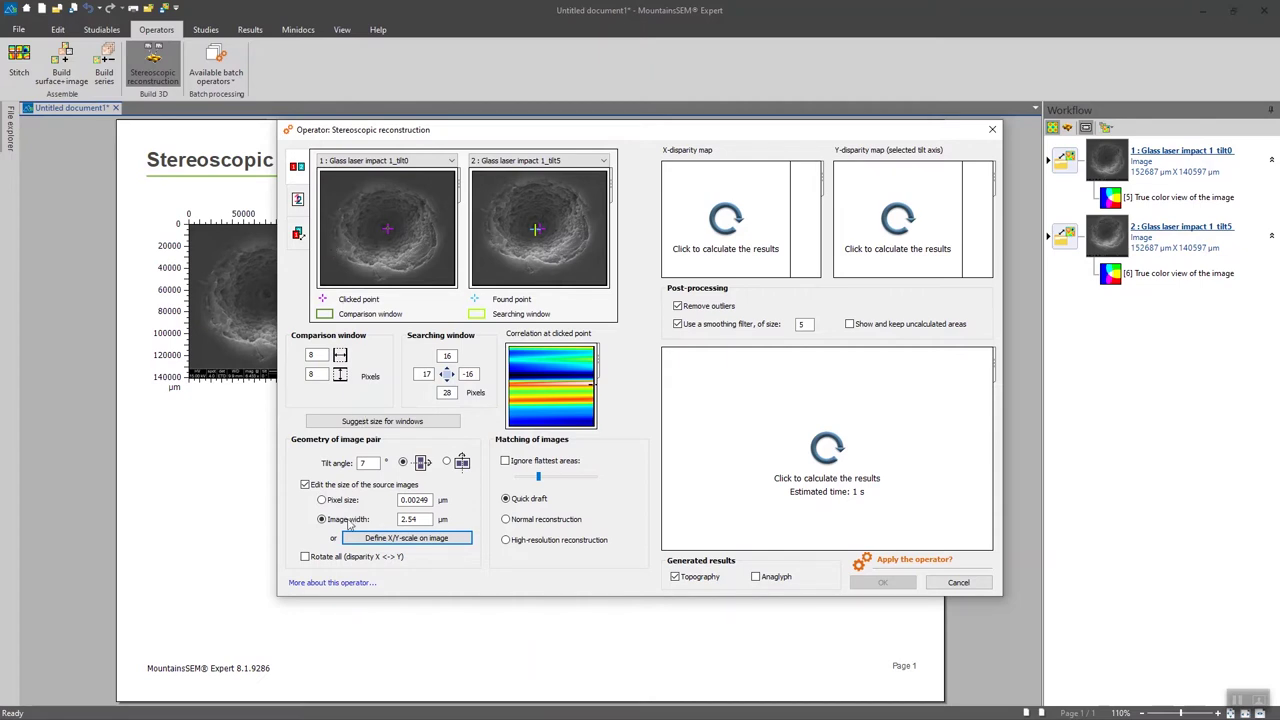
{"action": "left_click", "coordinate": [431, 500]}
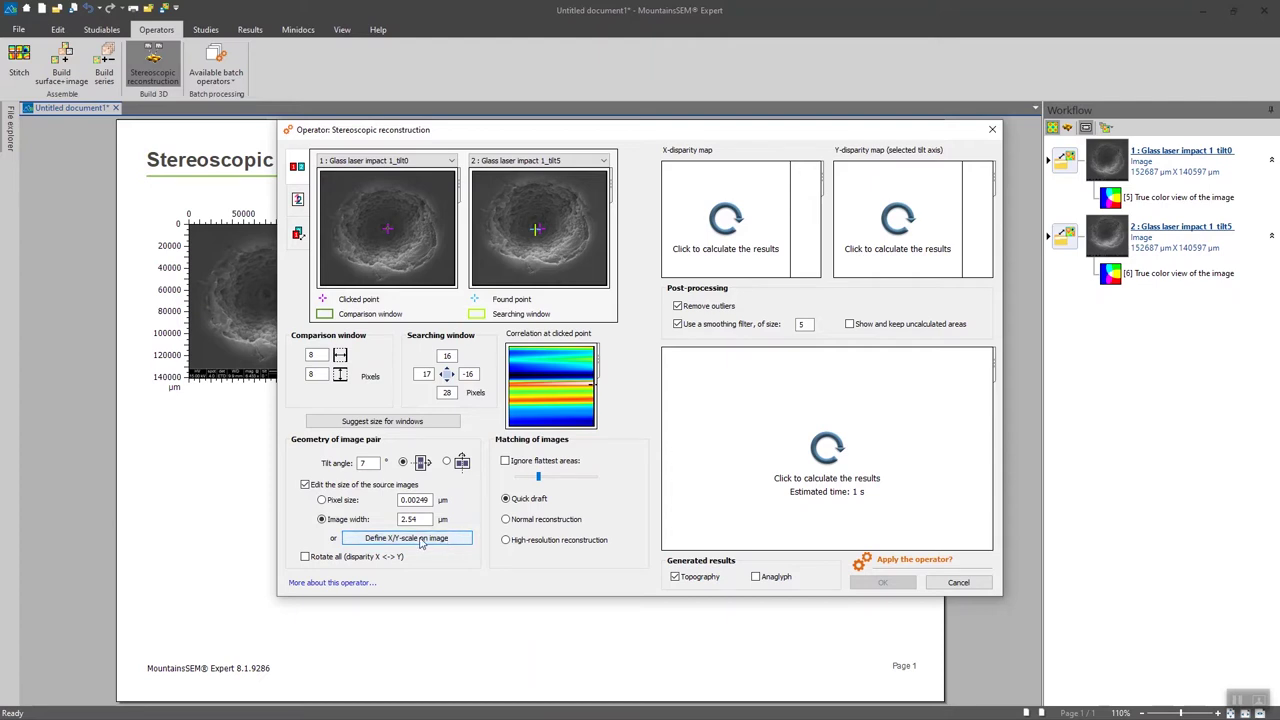
Step: Use Define X/Y-scale on image, zooming in to align the measuring line with the scale bar
{"action": "left_click", "coordinate": [421, 543]}
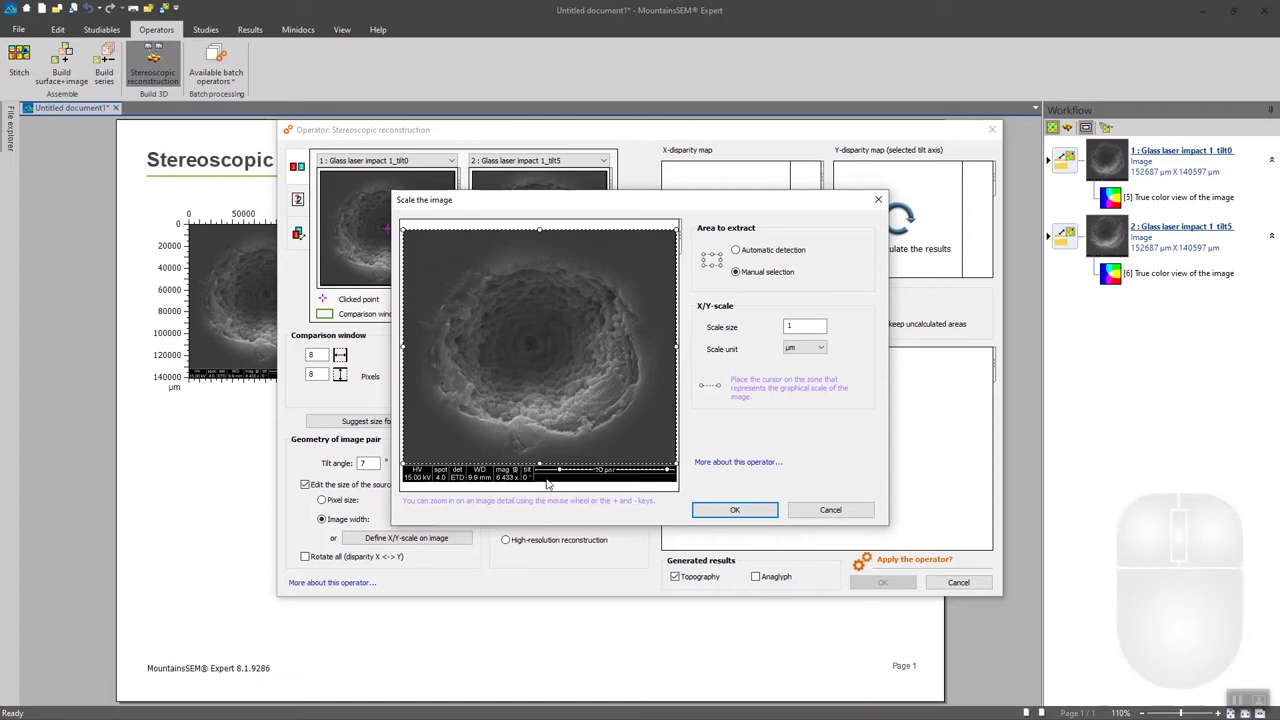
{"action": "scroll", "coordinate": [548, 484], "scroll_direction": "up", "scroll_amount": 3}
{"action": "scroll", "coordinate": [538, 481], "scroll_direction": "up", "scroll_amount": 4}
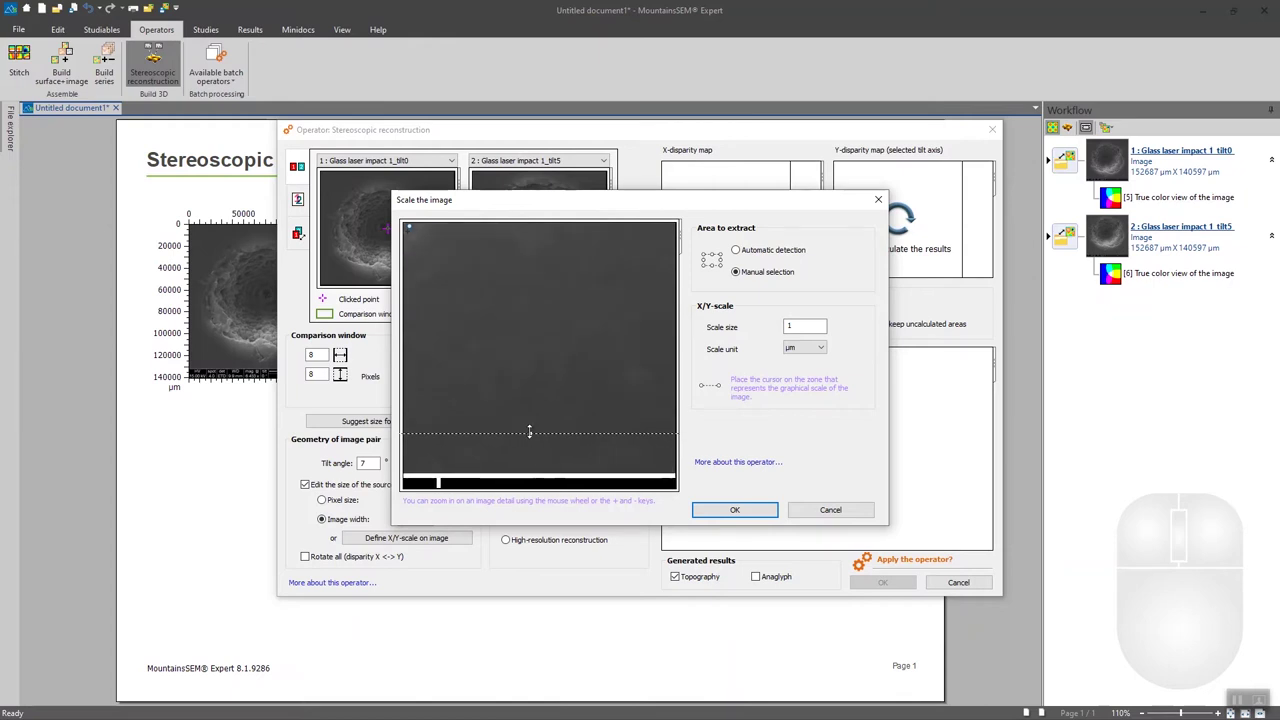
{"action": "mouse_move", "coordinate": [530, 431]}
{"action": "left_mouse_down"}
{"action": "mouse_move", "coordinate": [530, 469]}
{"action": "mouse_move", "coordinate": [540, 444]}
{"action": "left_mouse_up"}
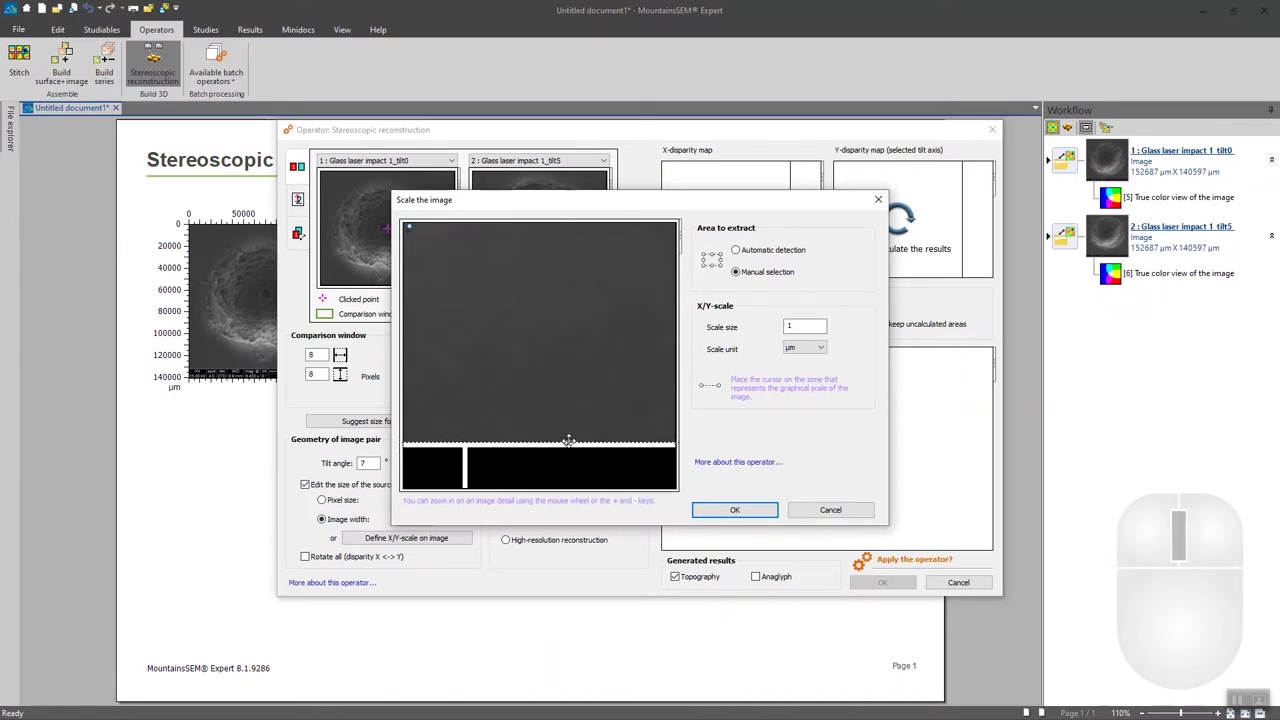
{"action": "scroll", "coordinate": [567, 440], "scroll_direction": "down", "scroll_amount": 6}
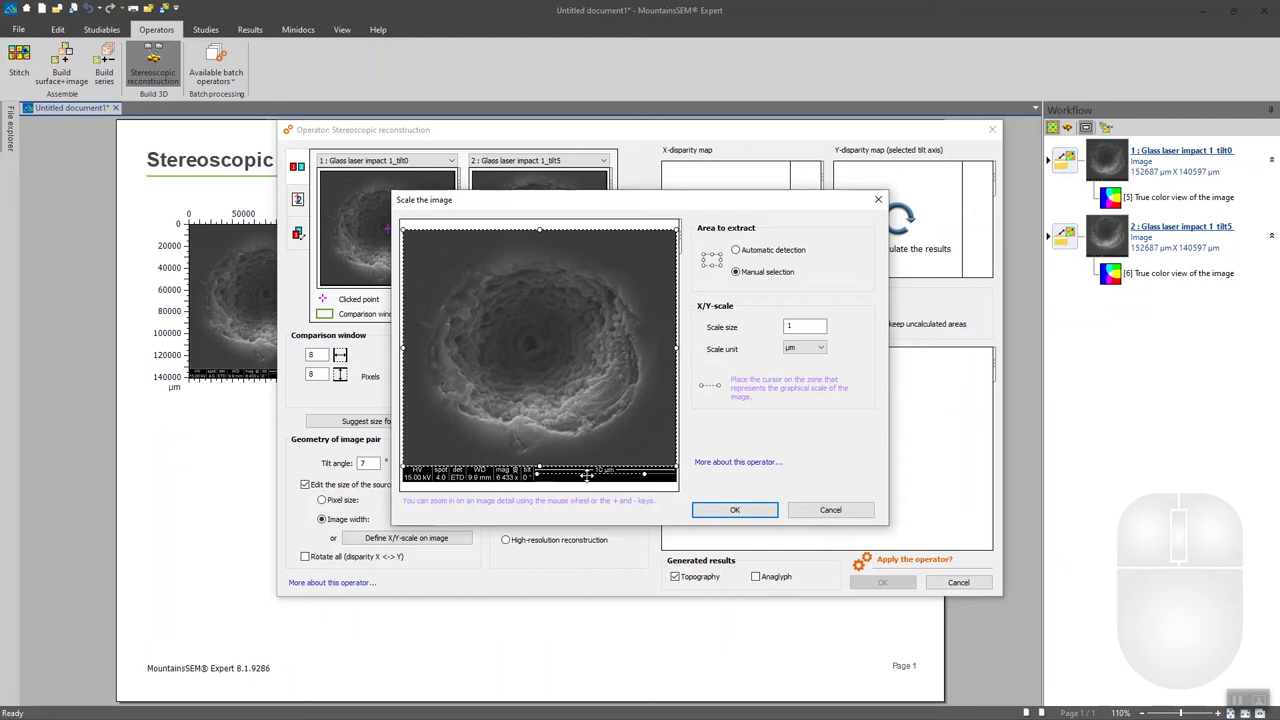
{"action": "scroll", "coordinate": [525, 487], "scroll_direction": "up", "scroll_amount": 5}
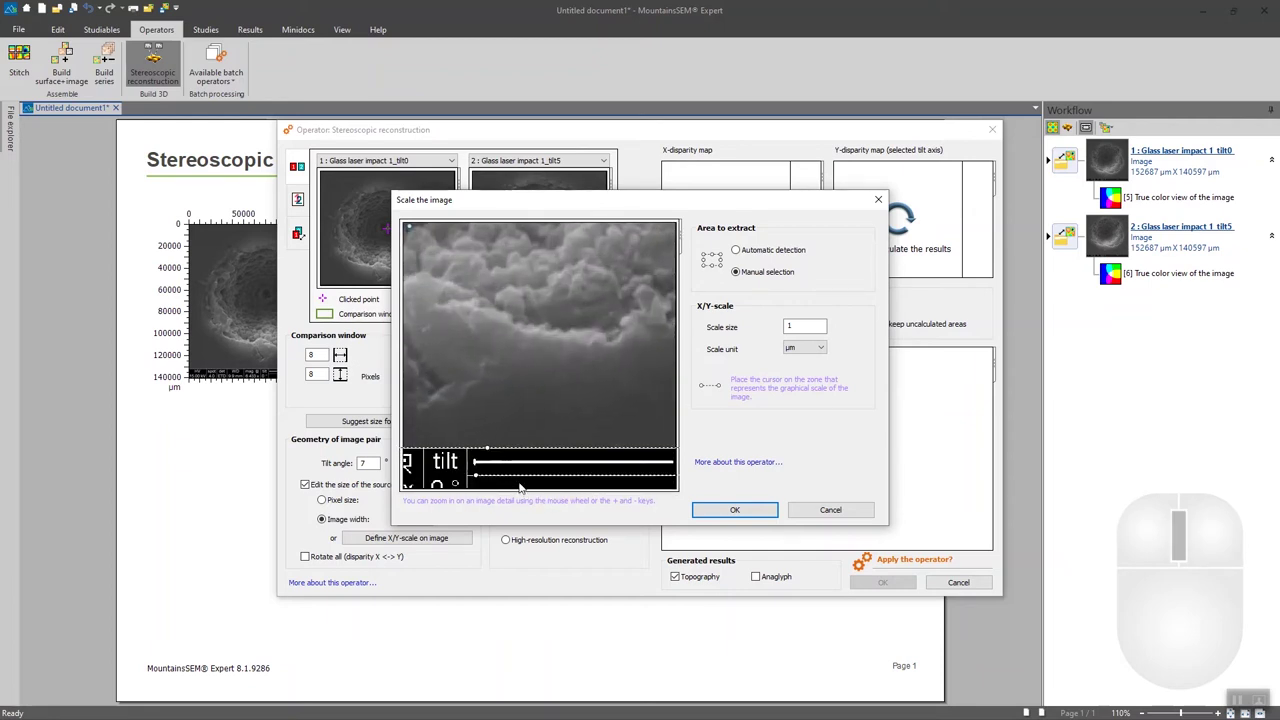
{"action": "scroll", "coordinate": [515, 468], "scroll_direction": "up", "scroll_amount": 3}
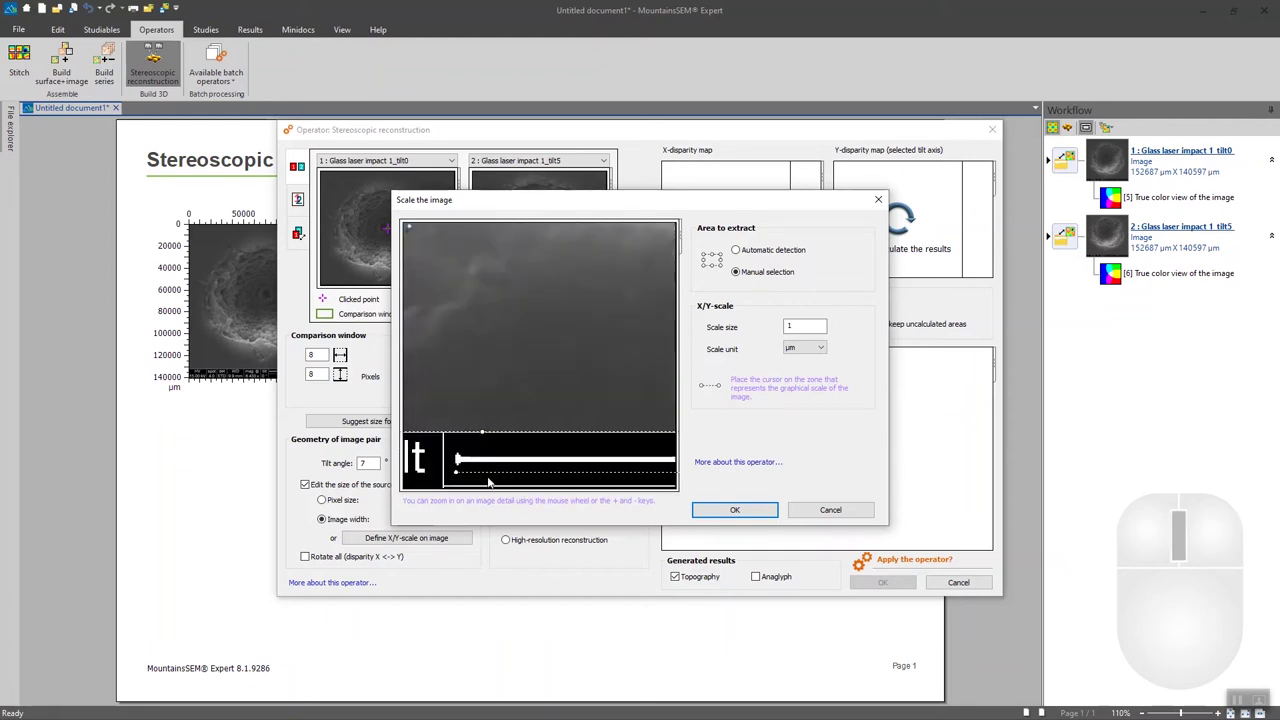
{"action": "scroll", "coordinate": [454, 460], "scroll_direction": "down", "scroll_amount": 8}
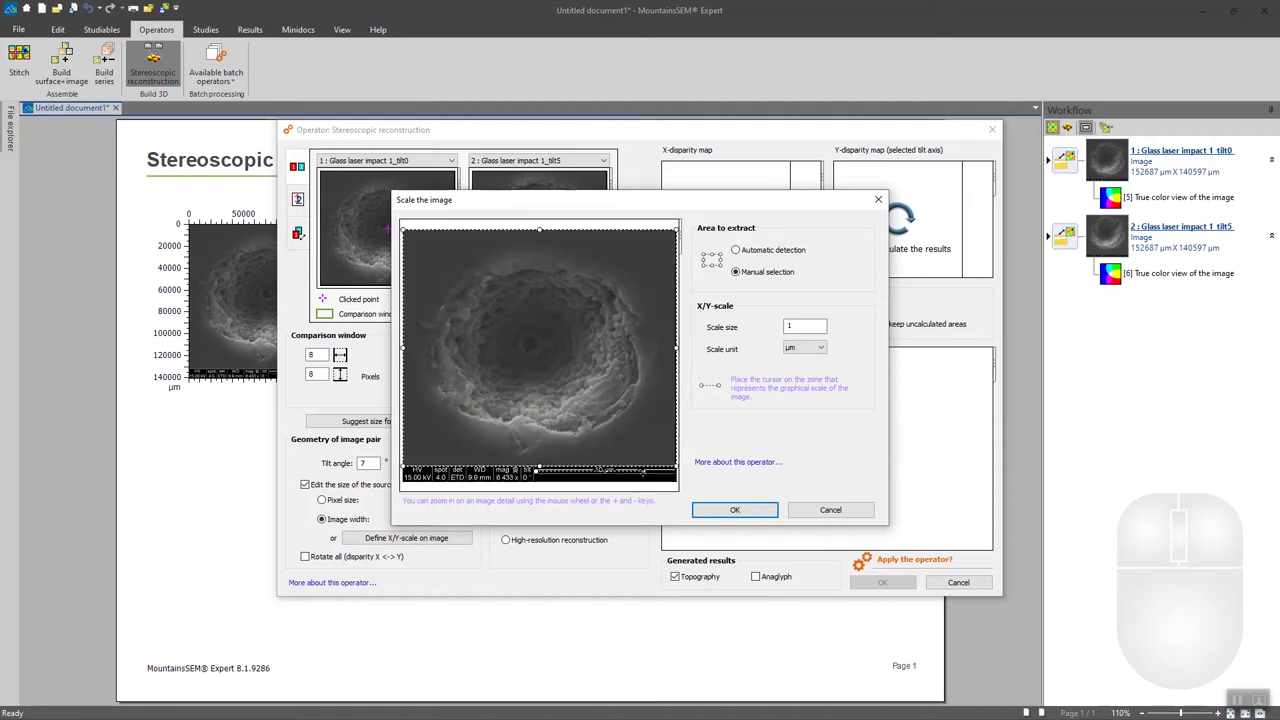
{"action": "scroll", "coordinate": [675, 487], "scroll_direction": "up", "scroll_amount": 5}
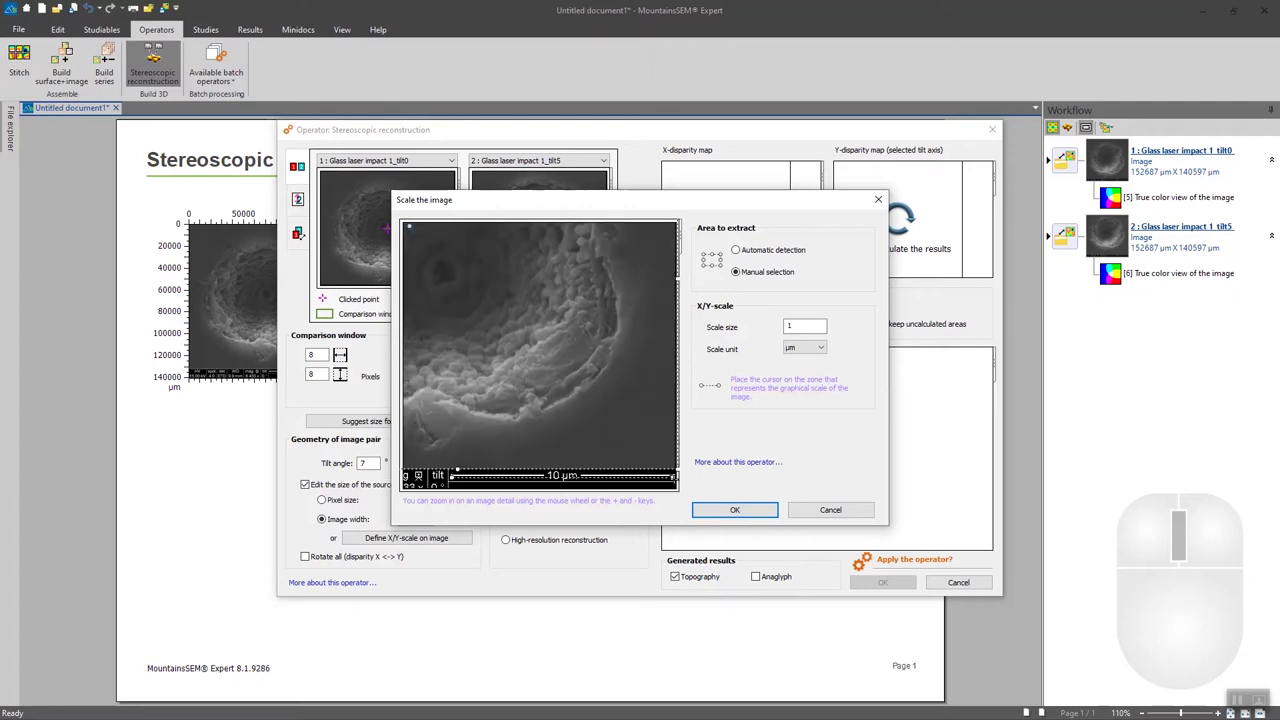
{"action": "scroll", "coordinate": [669, 483], "scroll_direction": "up", "scroll_amount": 2}
{"action": "scroll", "coordinate": [614, 457], "scroll_direction": "up", "scroll_amount": 3}
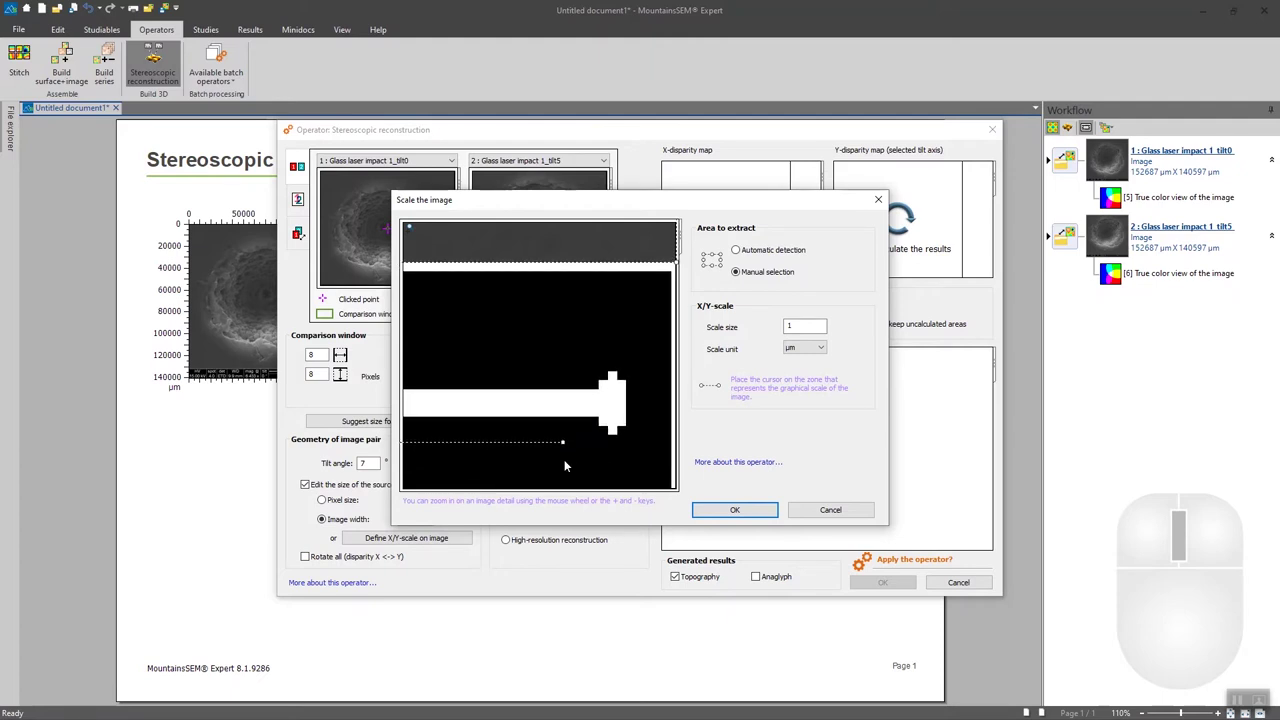
Step: Extend the line to the bar's end and apply a 10 µm scale size (width 19.7 µm)
{"action": "key", "text": "Right"}
{"action": "scroll", "coordinate": [508, 346], "scroll_direction": "down", "scroll_amount": 5}
{"action": "scroll", "coordinate": [510, 344], "scroll_direction": "down", "scroll_amount": 3}
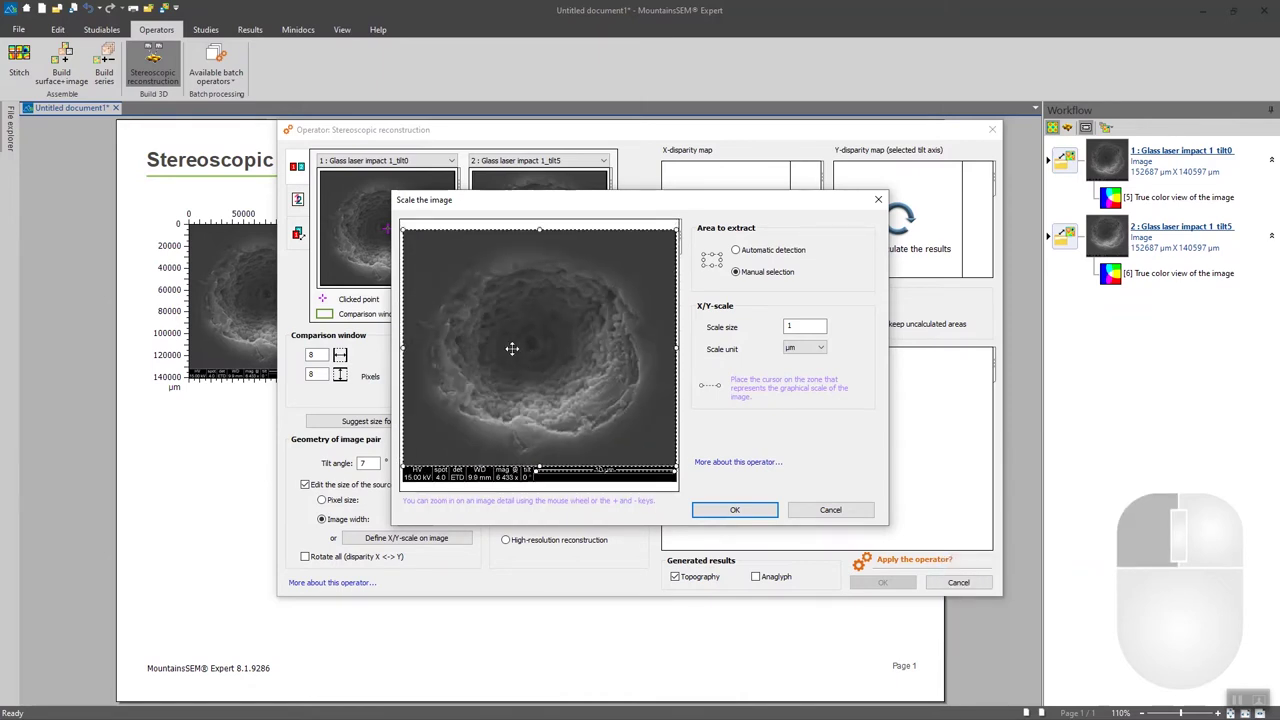
{"action": "left_click", "coordinate": [808, 327]}
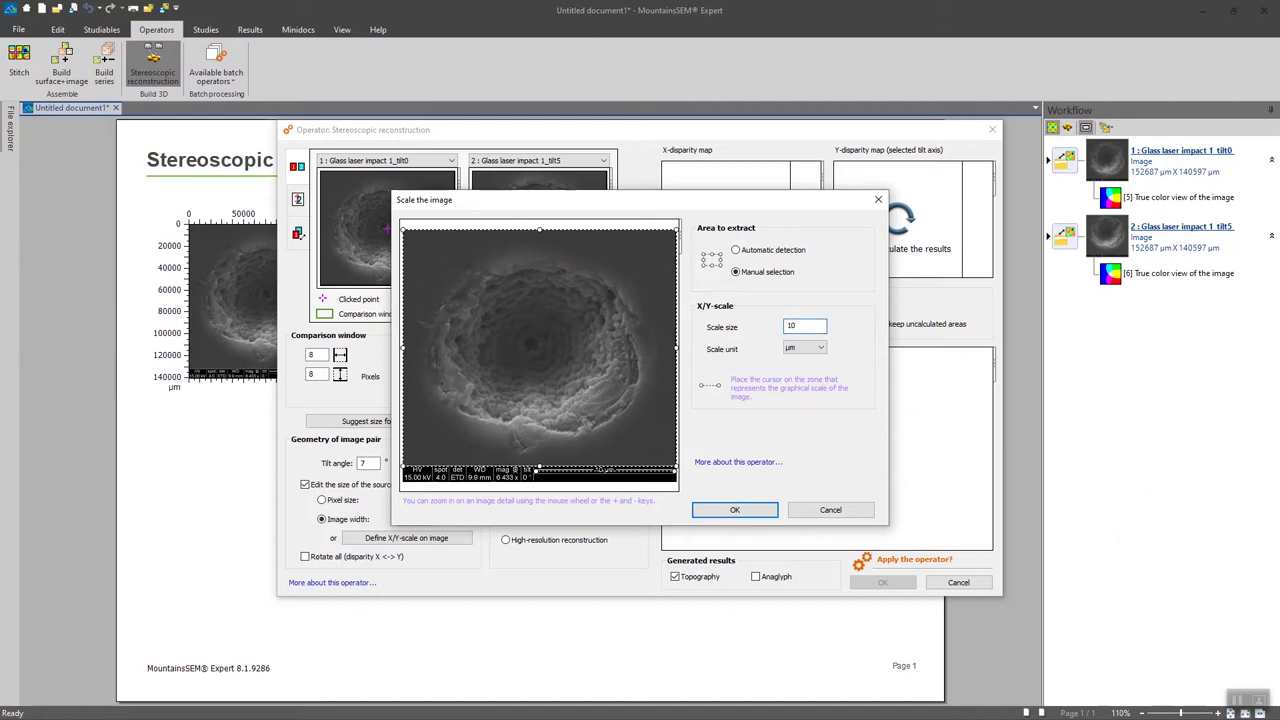
{"action": "left_click", "coordinate": [757, 512]}
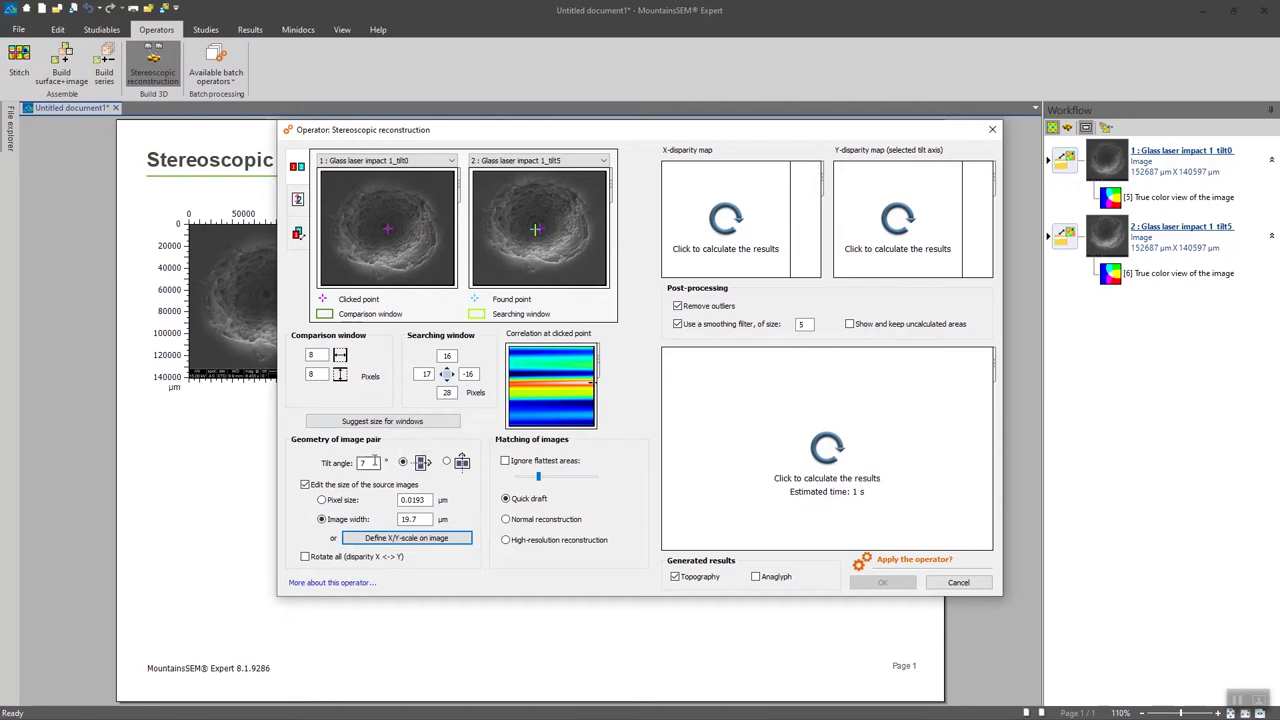
Step: Replace the 7° value in the Tilt angle field with 5°
{"action": "double_click", "coordinate": [370, 463]}
{"action": "type", "text": "5"}
{"action": "left_click", "coordinate": [470, 487]}
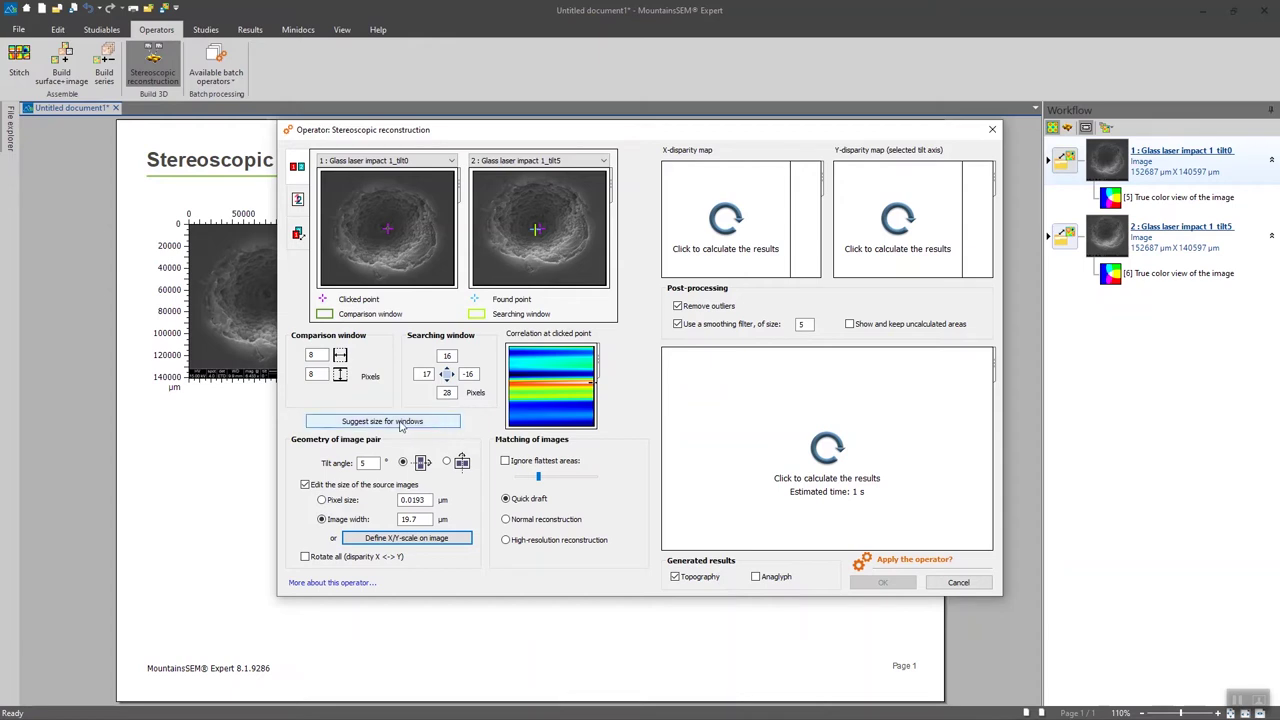
Step: Run Suggest size for windows to compute matching windows, giving a 30-pixel tall search window
{"action": "left_click", "coordinate": [395, 425]}
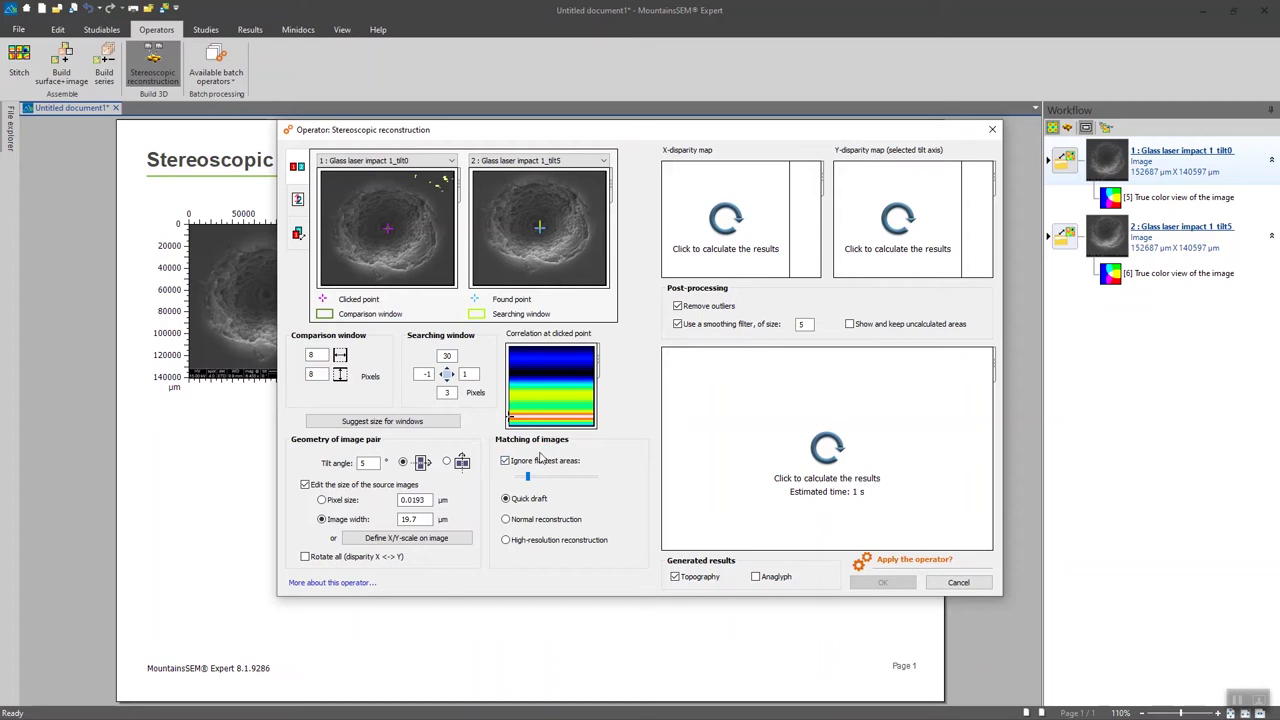
Step: Slide Ignore flattest areas right until the yellow overlay covers the flat glass around the crater
{"action": "left_click_drag", "start_coordinate": [528, 478], "coordinate": [544, 480]}
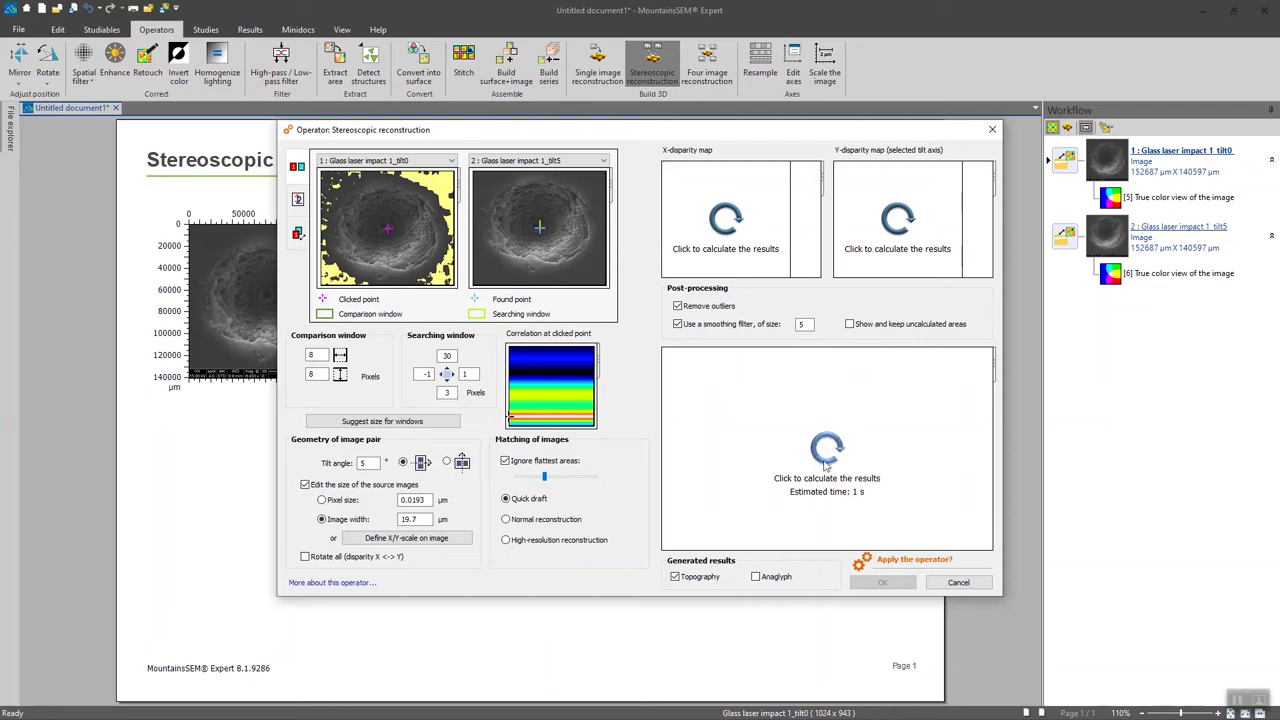
Step: Calculate the disparity maps and 3D preview with uncalculated areas filled, then rotate the preview
{"action": "left_click", "coordinate": [849, 324]}
{"action": "left_click", "coordinate": [827, 448]}
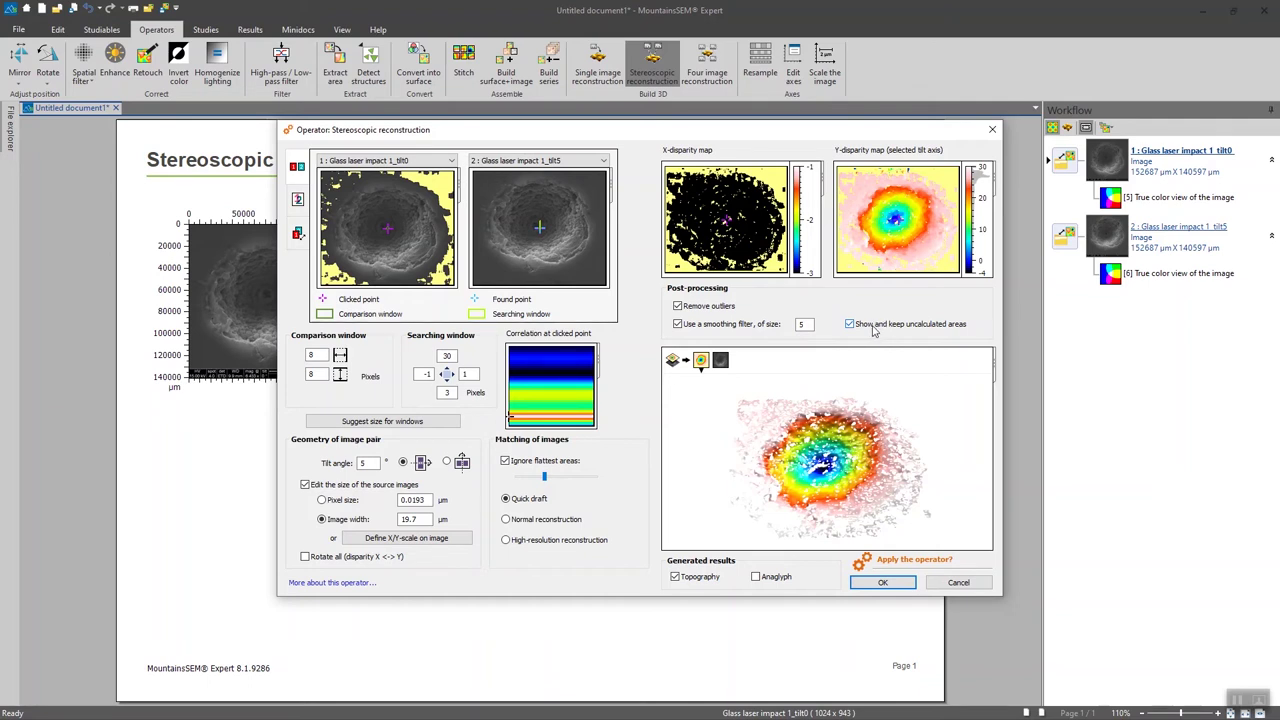
{"action": "left_click", "coordinate": [873, 331]}
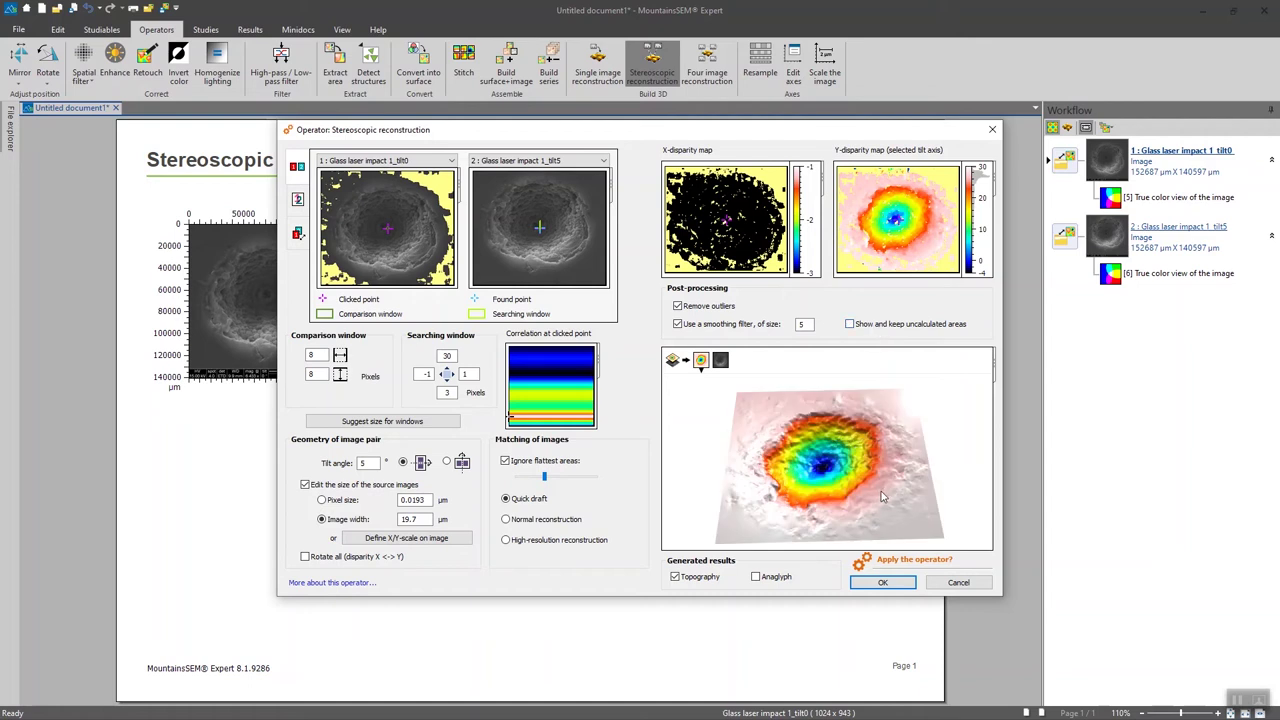
{"action": "left_click_drag", "start_coordinate": [885, 497], "coordinate": [883, 495]}
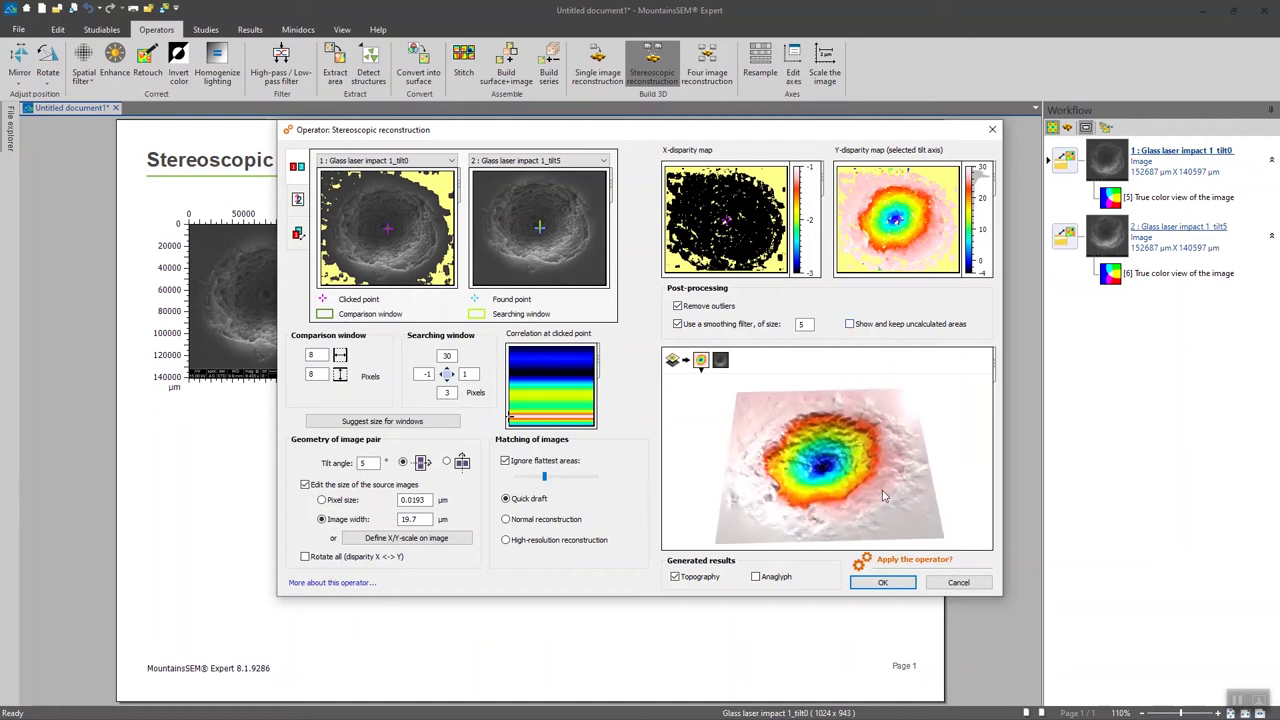
{"action": "left_click", "coordinate": [850, 326]}
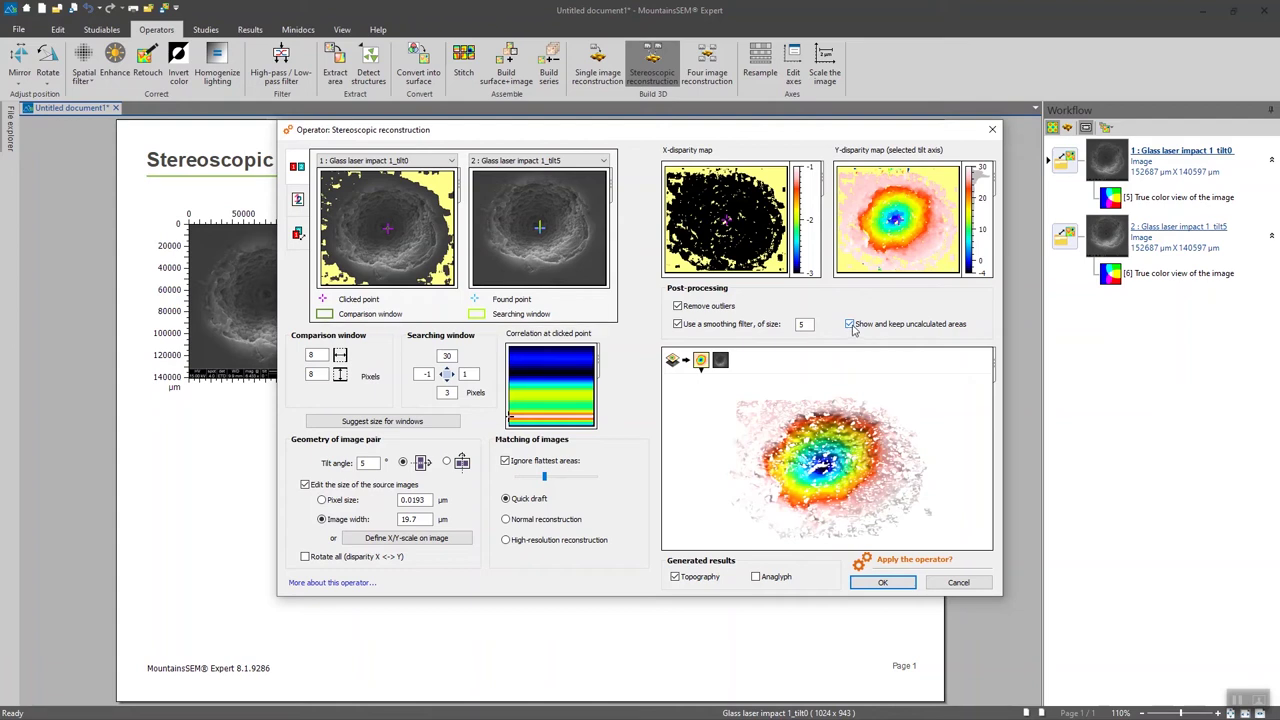
{"action": "left_click", "coordinate": [850, 325]}
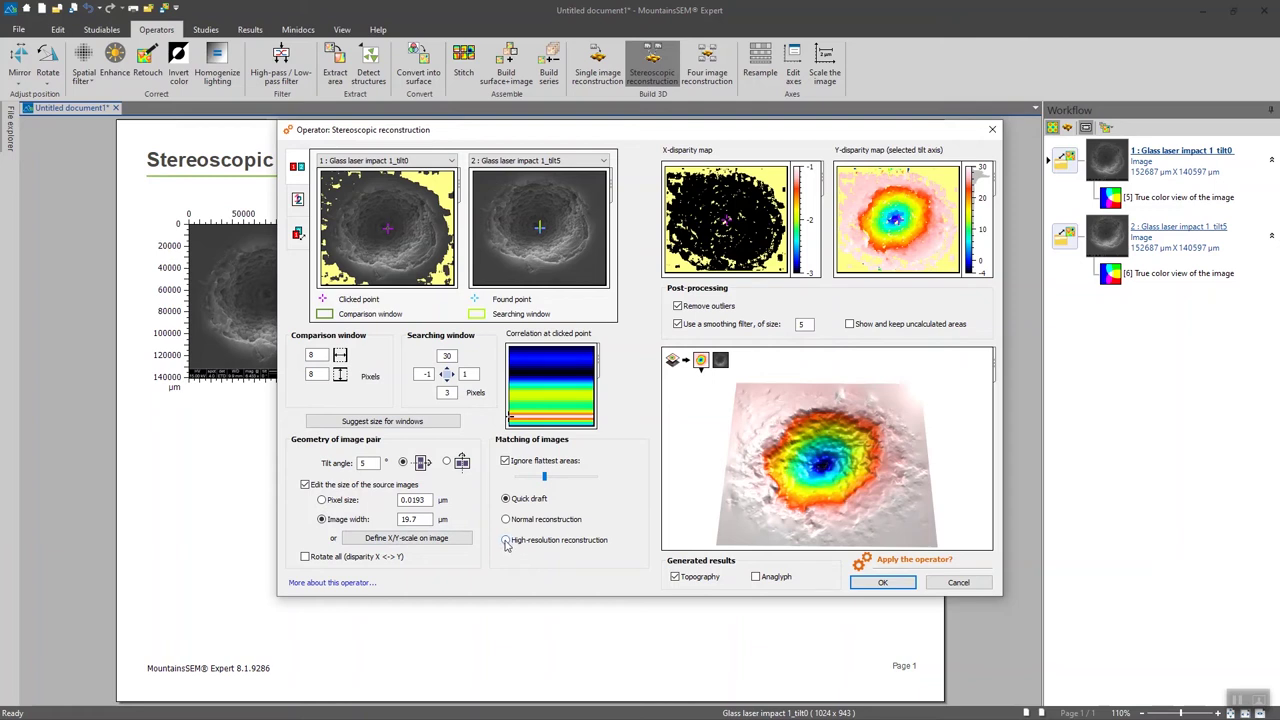
Step: Calculate a high-resolution reconstruction, inspect the 3D preview, and apply the 19.7 × 17 µm result
{"action": "left_click", "coordinate": [507, 541]}
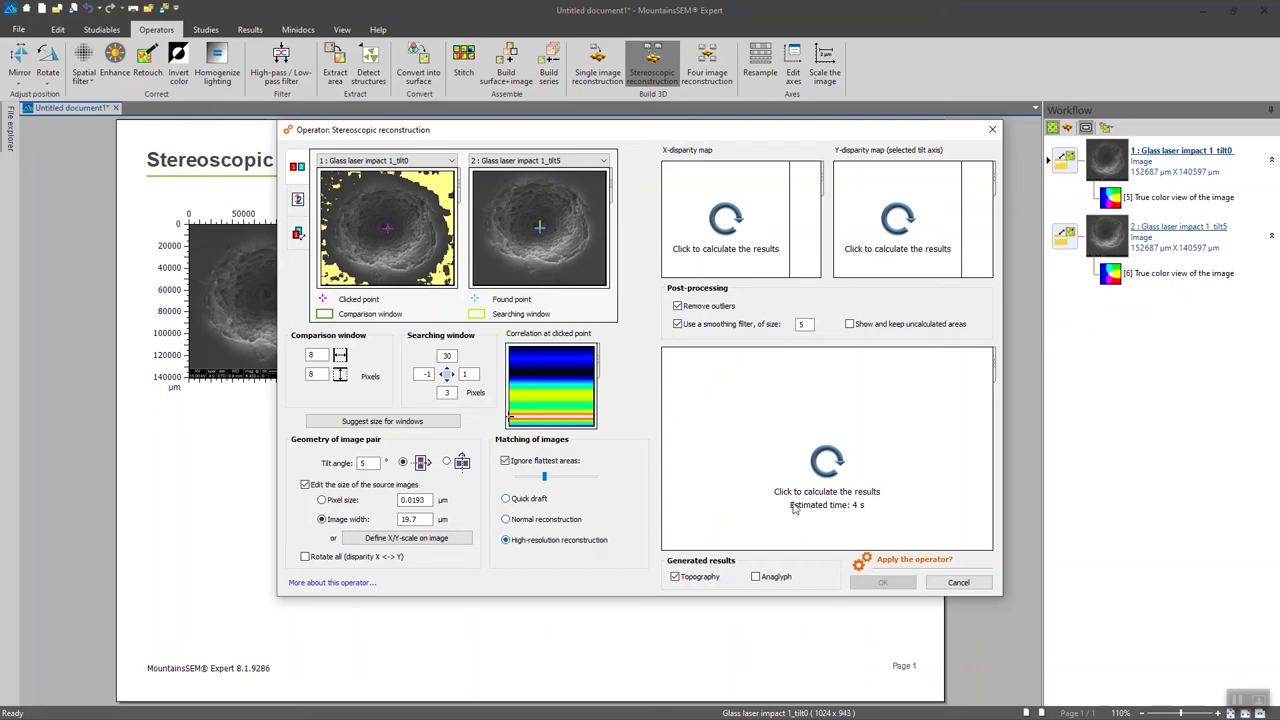
{"action": "left_click", "coordinate": [1003, 398]}
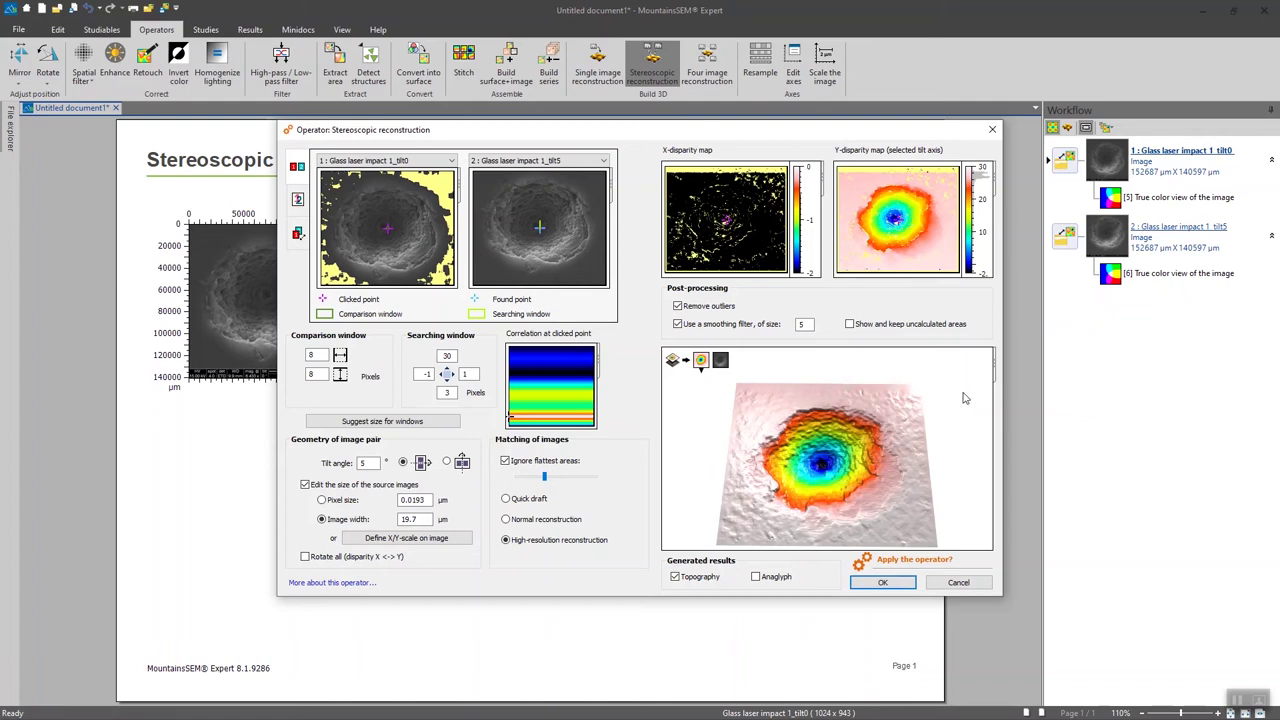
{"action": "left_click_drag", "start_coordinate": [857, 446], "coordinate": [870, 471]}
{"action": "scroll", "coordinate": [860, 465], "scroll_direction": "up", "scroll_amount": 5}
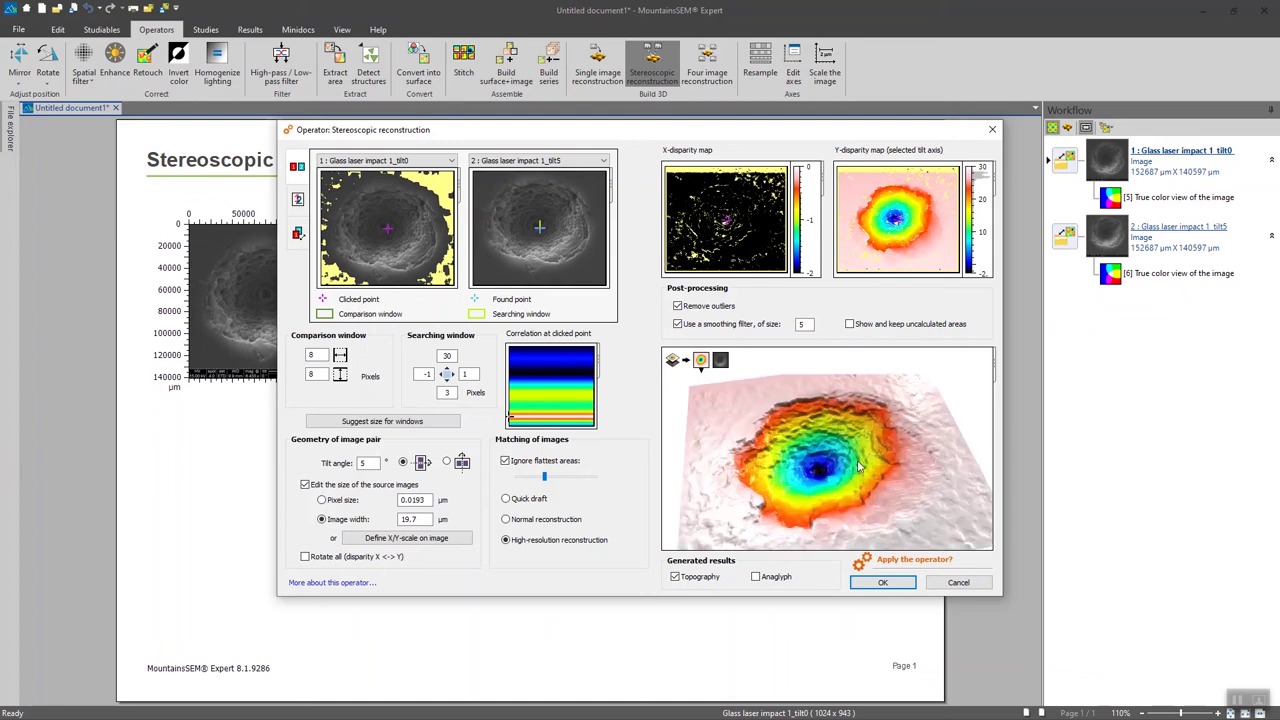
{"action": "scroll", "coordinate": [857, 465], "scroll_direction": "down", "scroll_amount": 5}
{"action": "left_click_drag", "start_coordinate": [854, 478], "coordinate": [856, 475]}
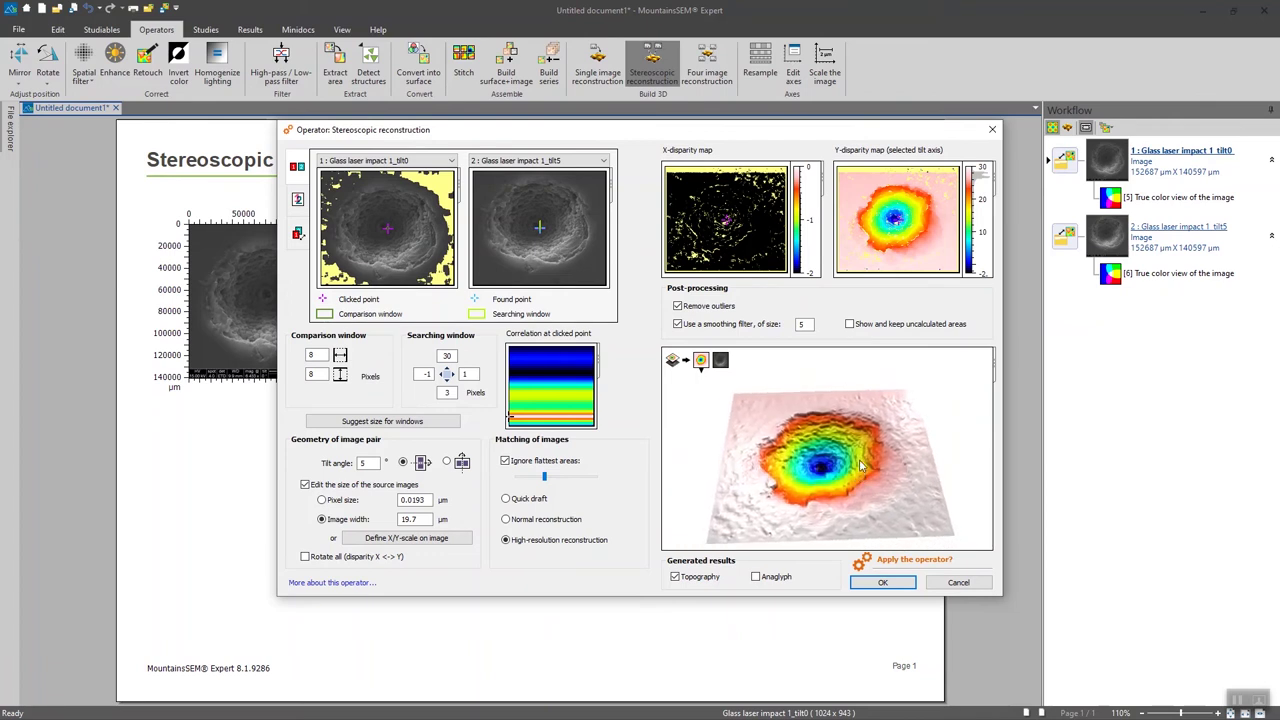
{"action": "left_click", "coordinate": [878, 586]}
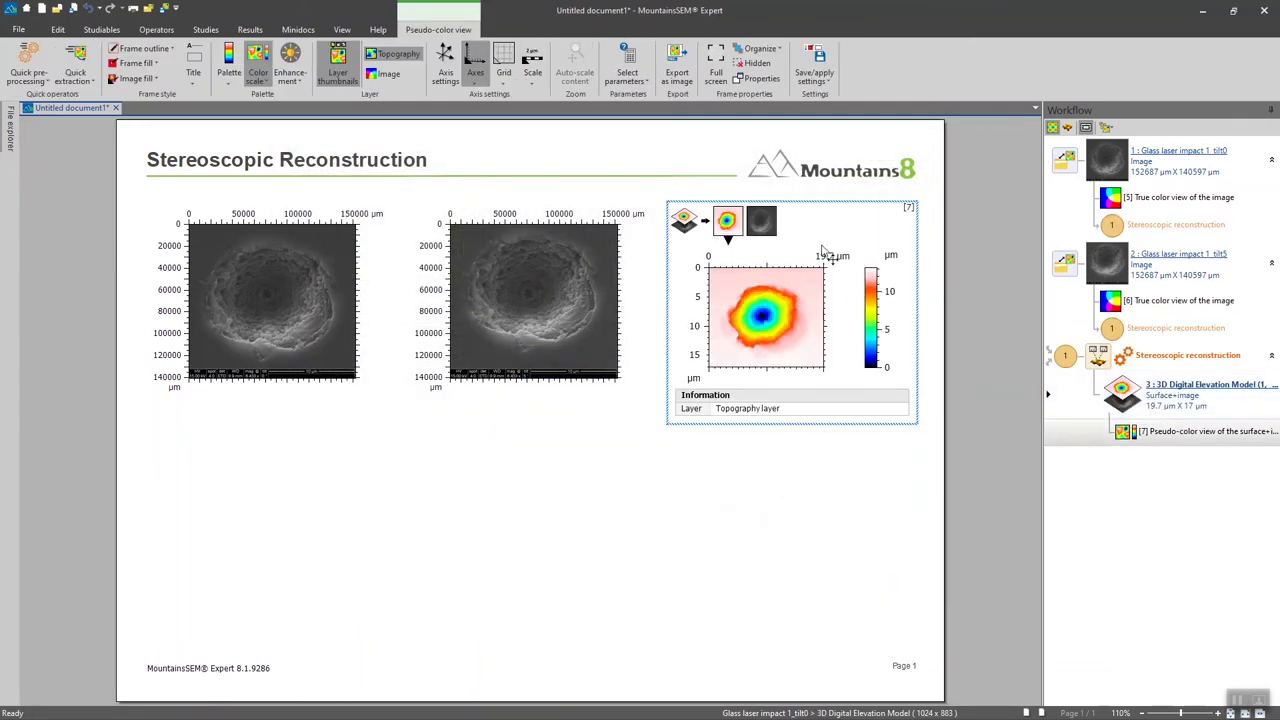
Step: Move the pseudo-colour height map below the tilt images, enlarge it, and reopen the reconstruction settings
{"action": "left_click_drag", "start_coordinate": [792, 223], "coordinate": [332, 433]}
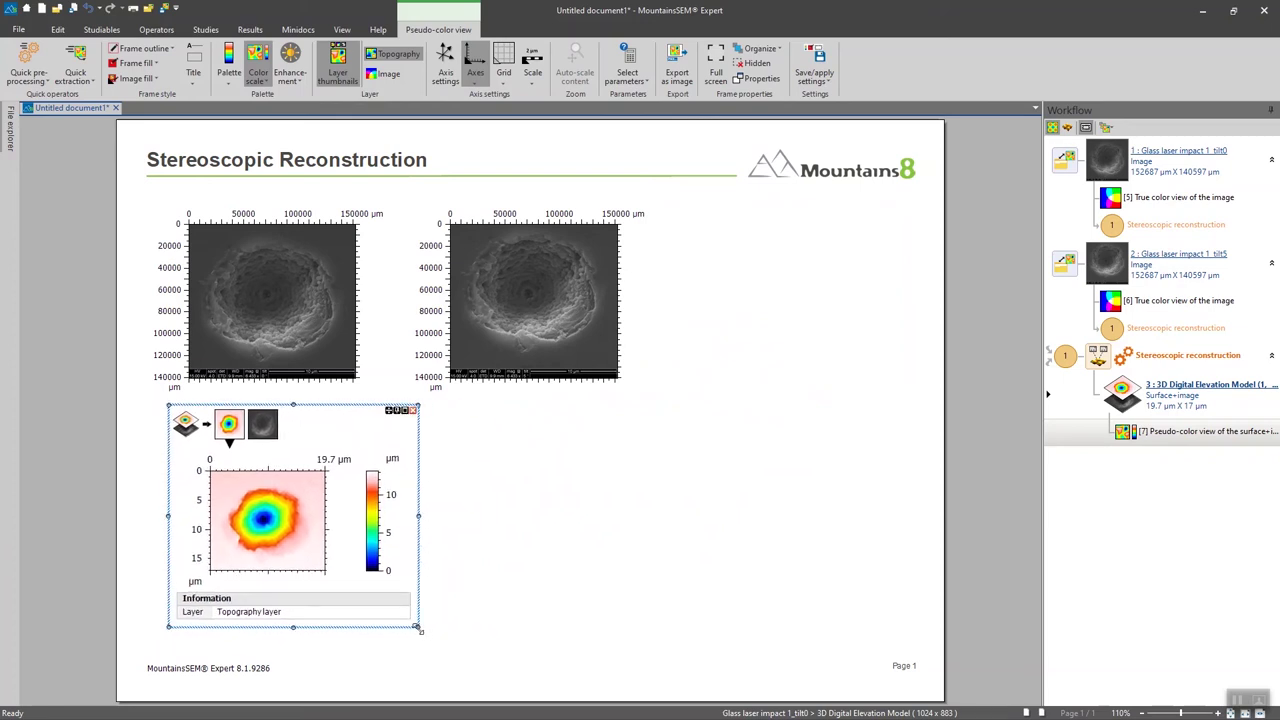
{"action": "left_click_drag", "start_coordinate": [417, 628], "coordinate": [613, 652]}
{"action": "left_click", "coordinate": [685, 529]}
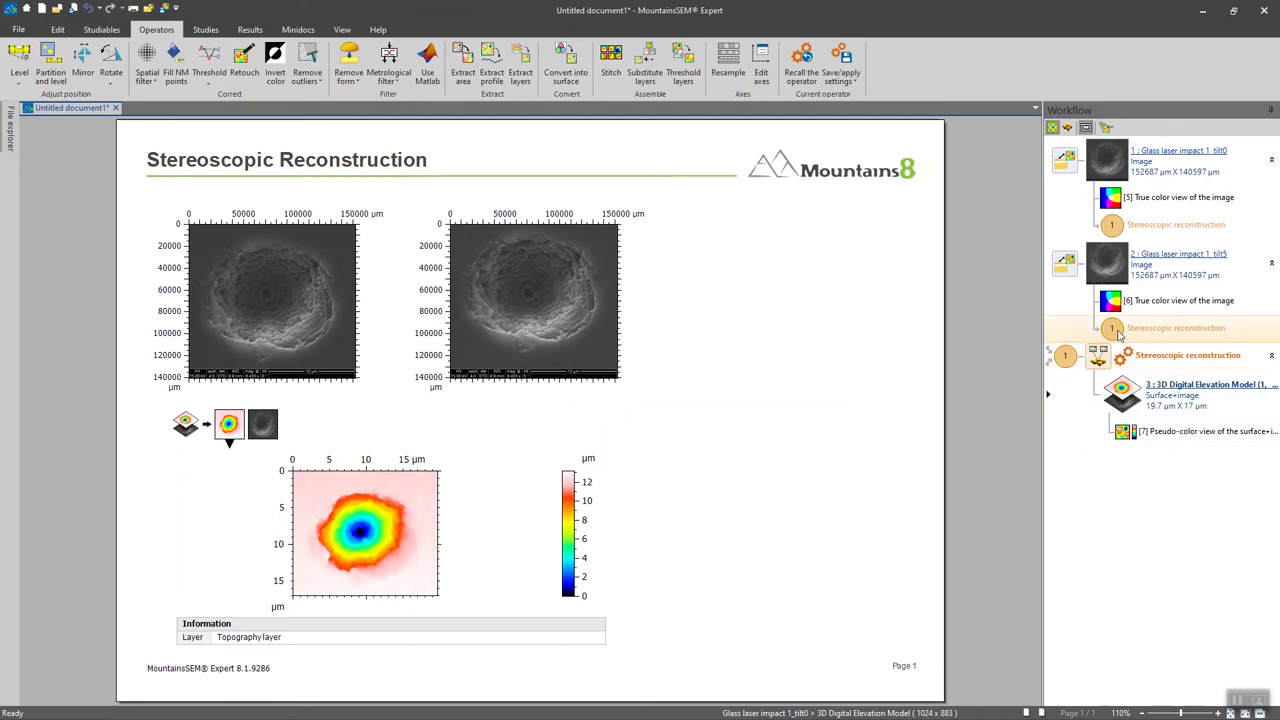
{"action": "mouse_move", "coordinate": [1099, 361]}
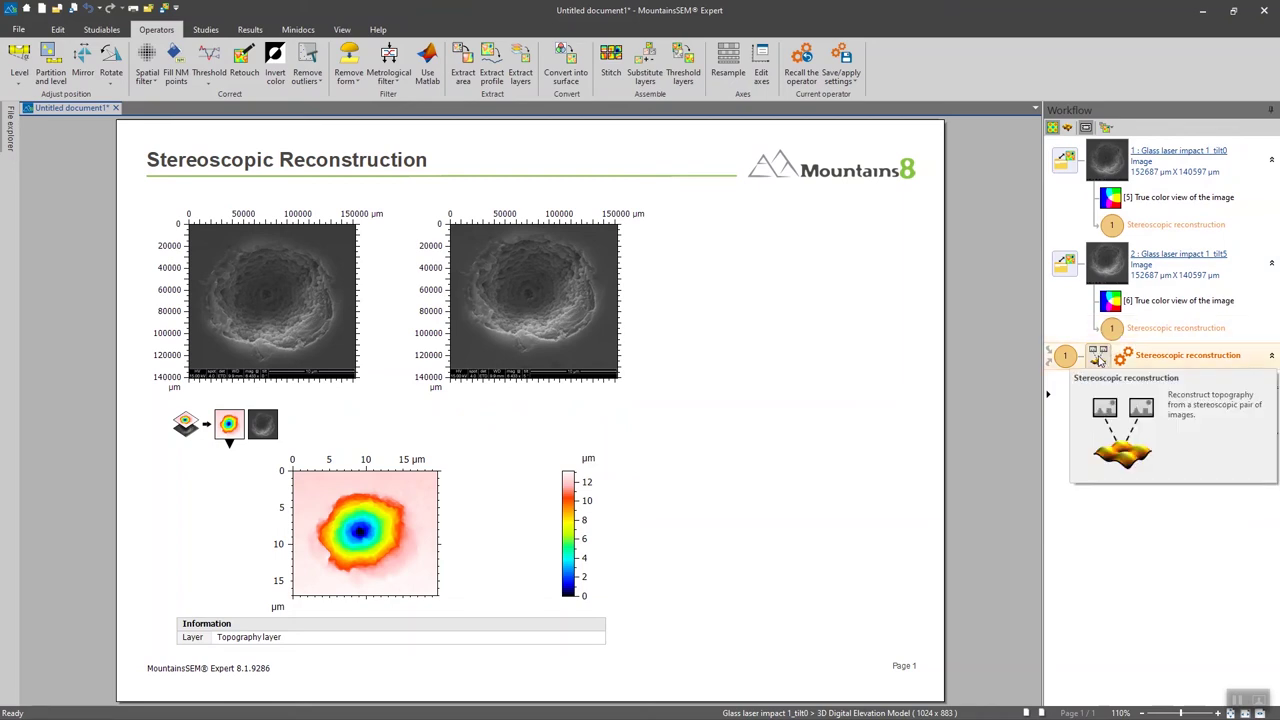
{"action": "double_click", "coordinate": [1099, 361]}
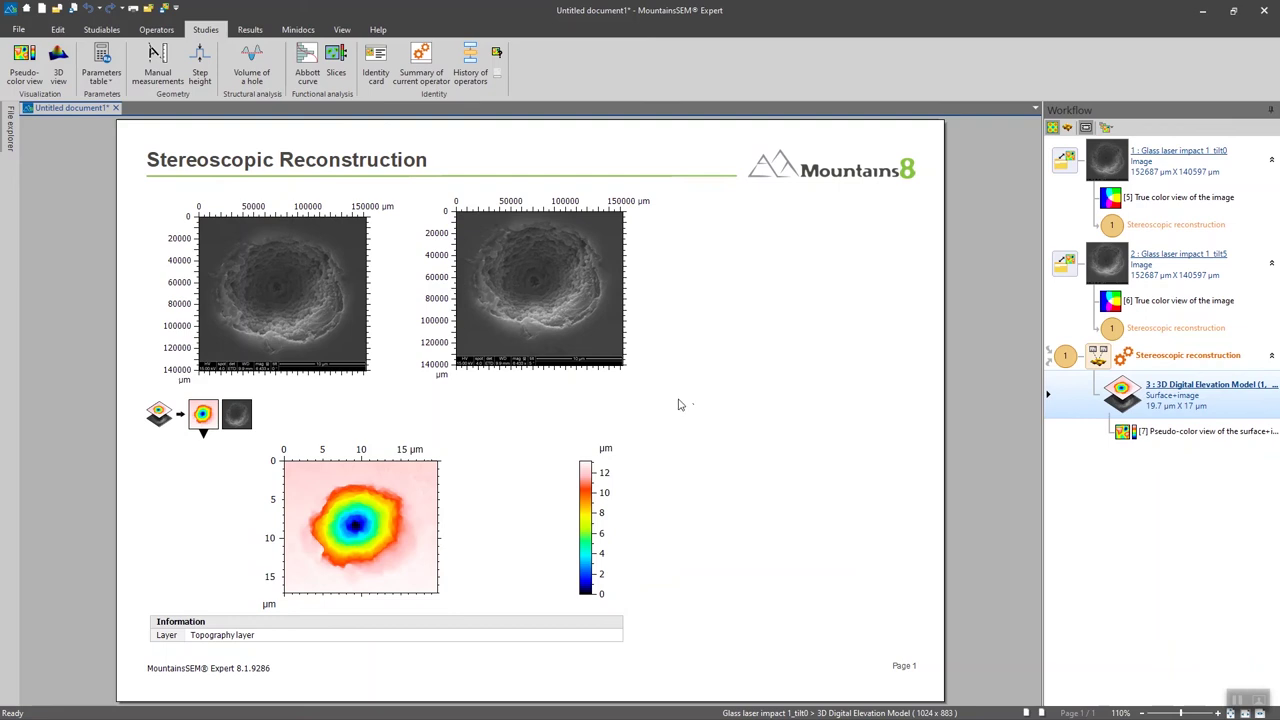
Step: Create a 3D view from the pseudo-colour crater map, show it full screen, and rotate it slightly
{"action": "left_click", "coordinate": [506, 432]}
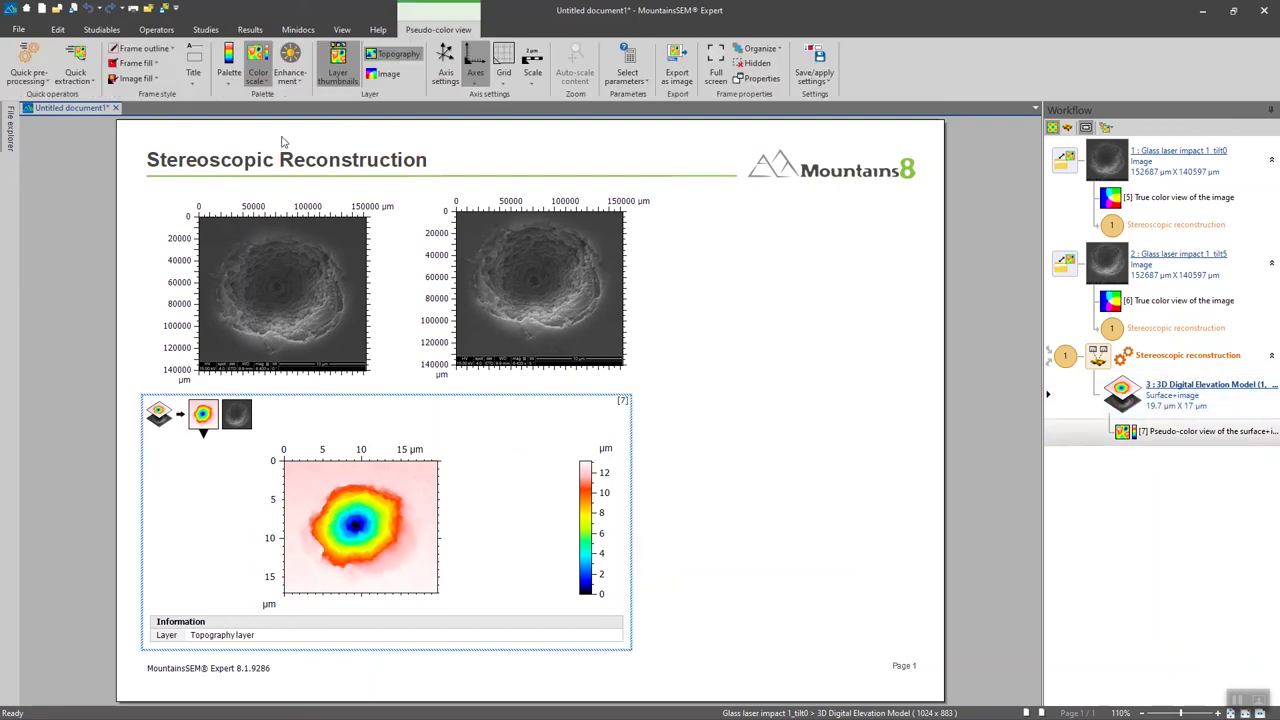
{"action": "left_click", "coordinate": [207, 30]}
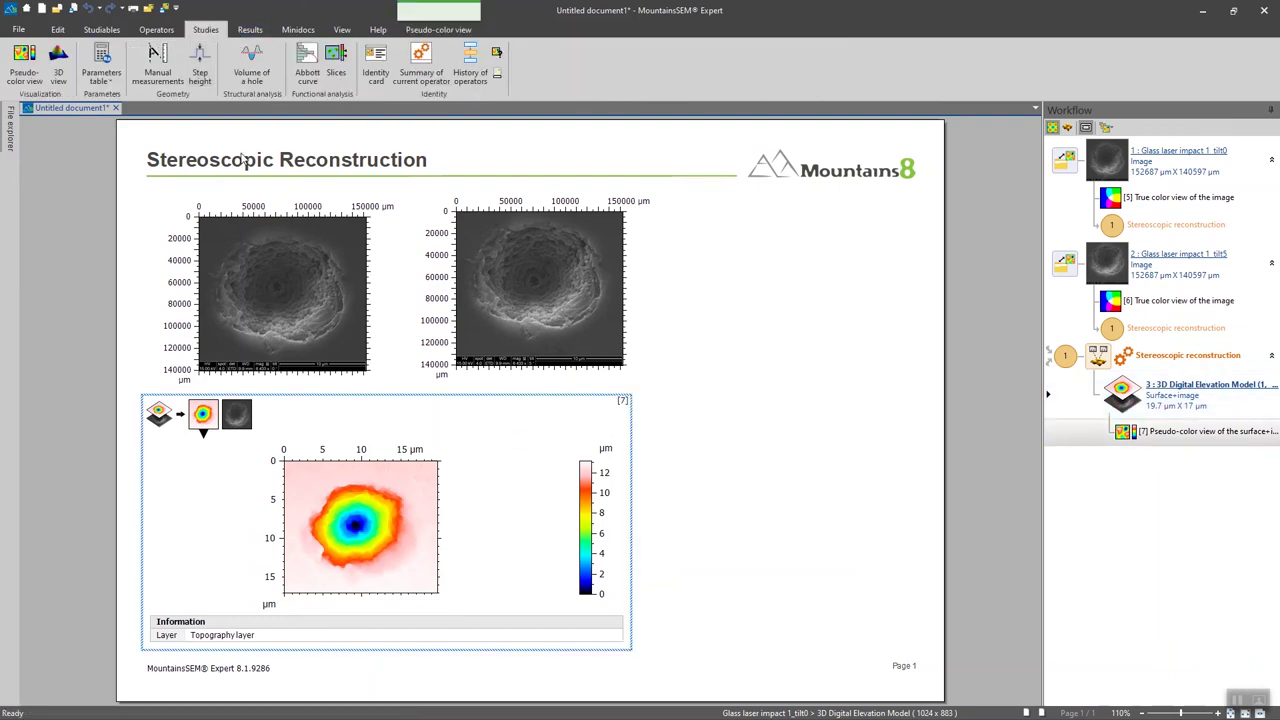
{"action": "left_click", "coordinate": [58, 74]}
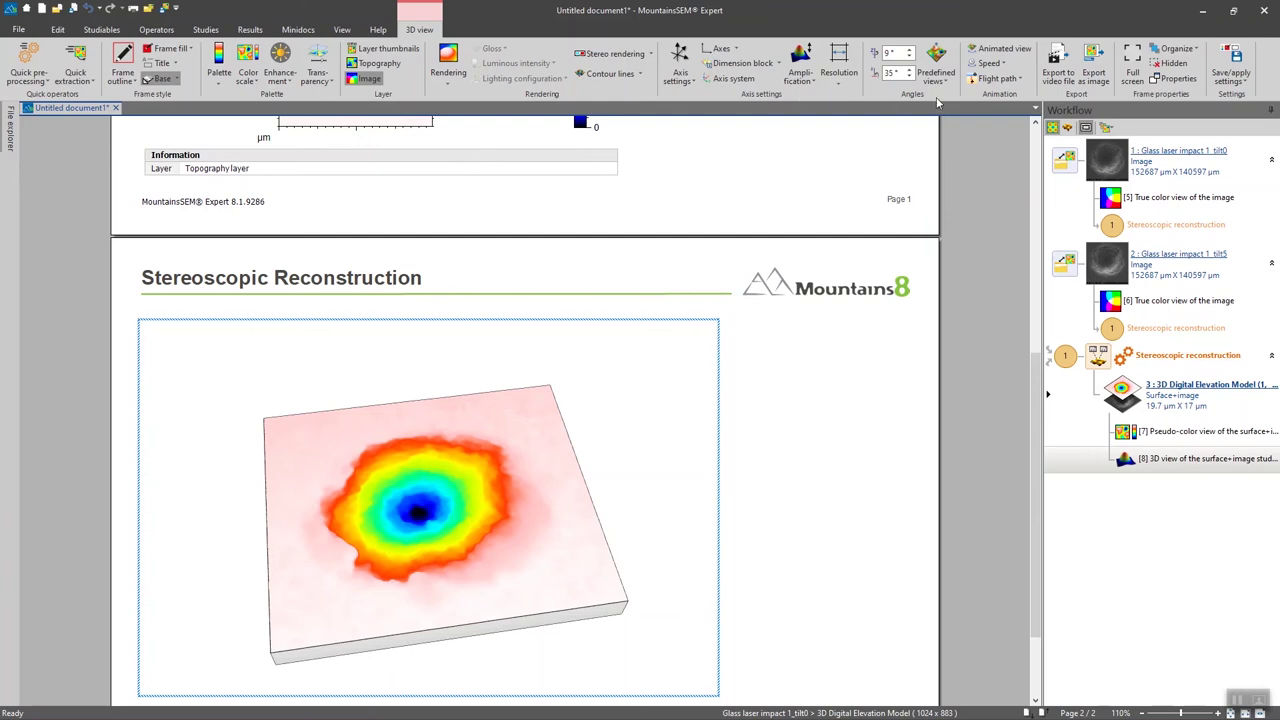
{"action": "left_click", "coordinate": [1135, 62]}
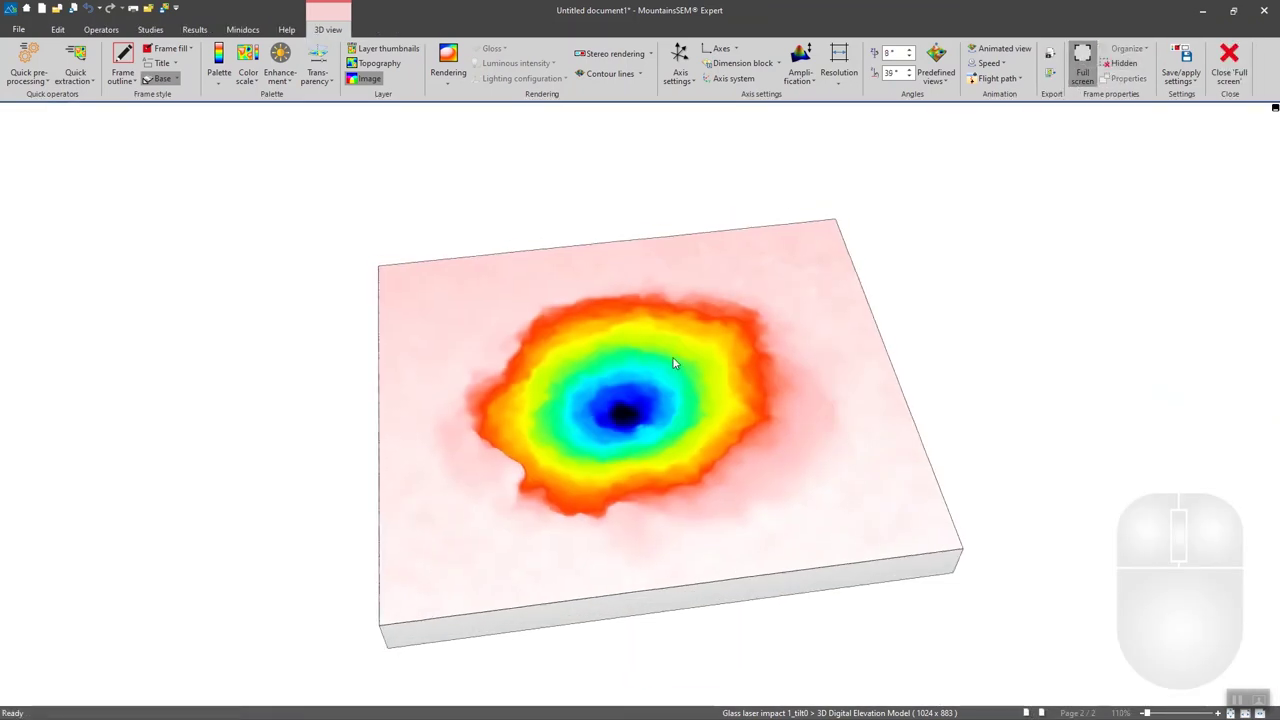
{"action": "left_click_drag", "start_coordinate": [674, 362], "coordinate": [660, 356]}
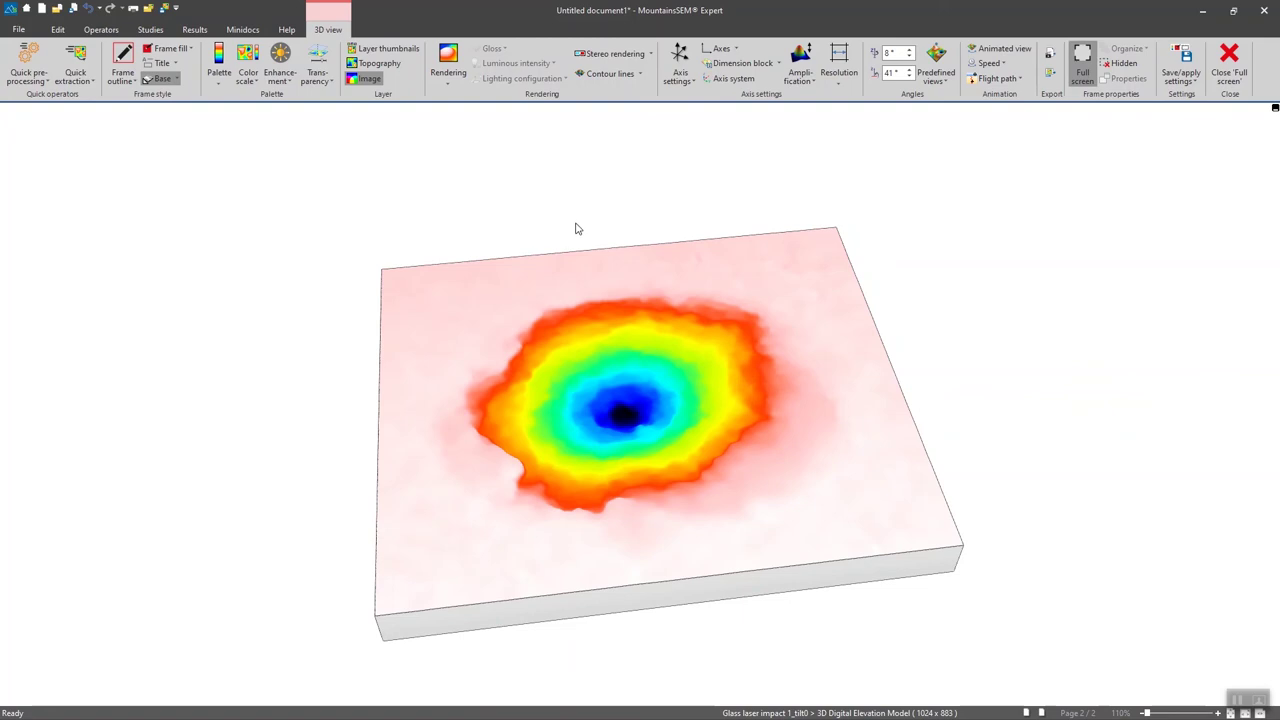
Step: Colour the crater with the Magma palette, hide the base block, and tilt the view slightly
{"action": "left_click", "coordinate": [222, 80]}
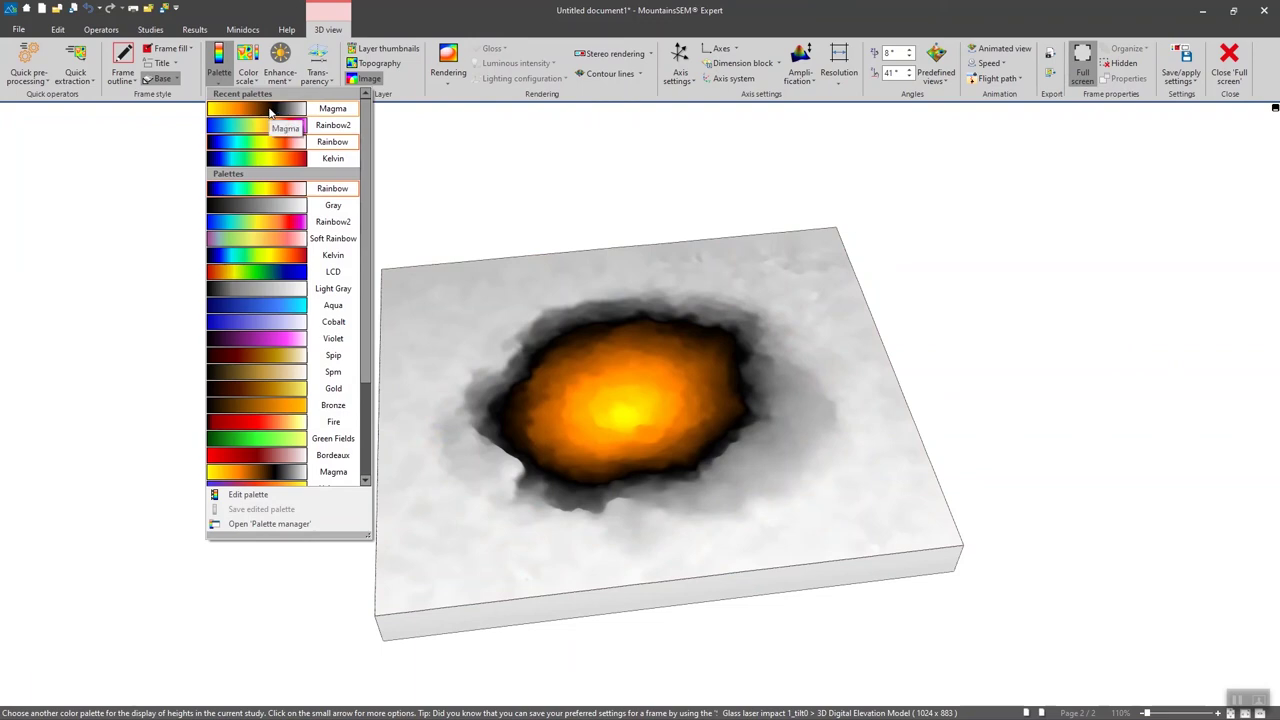
{"action": "left_click", "coordinate": [269, 111]}
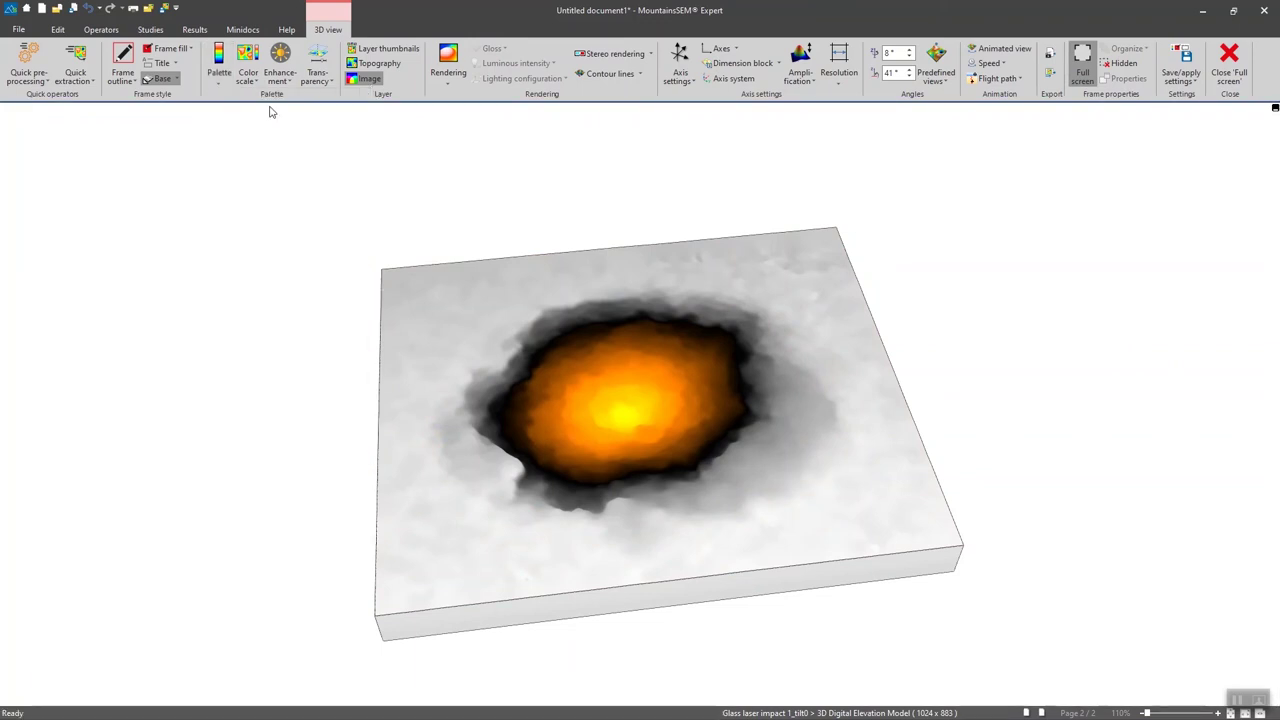
{"action": "left_click", "coordinate": [157, 80]}
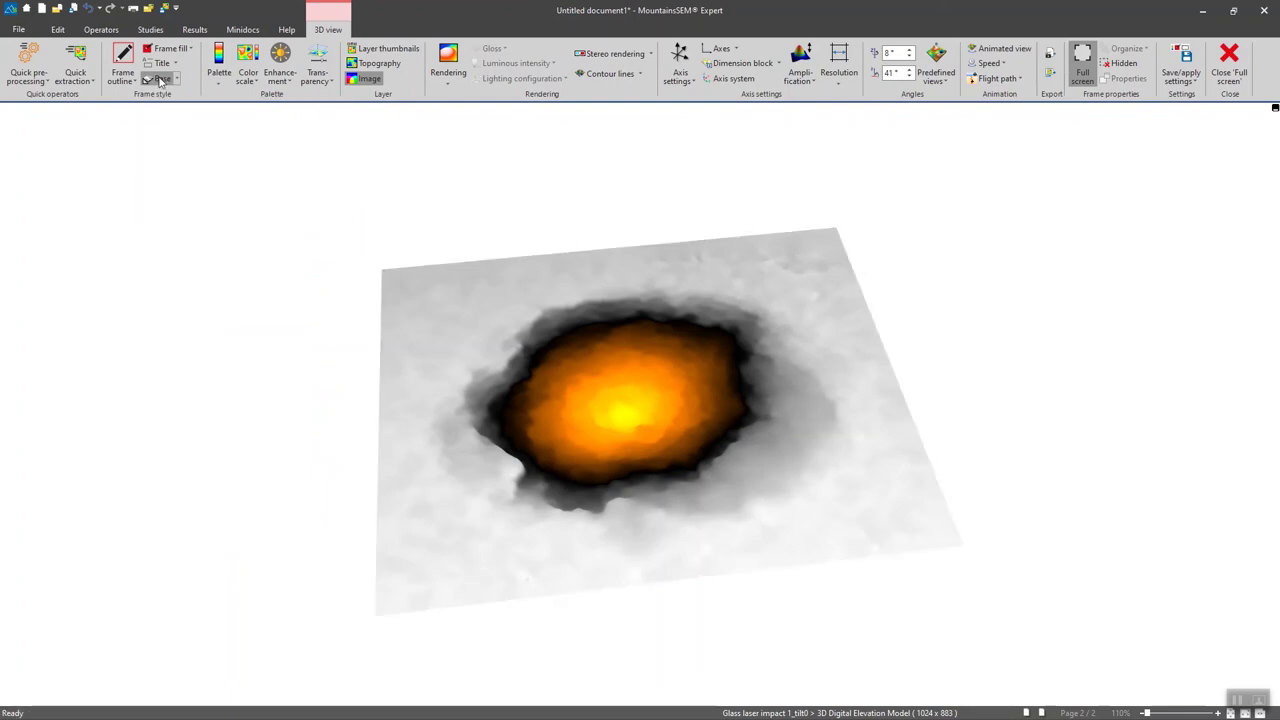
{"action": "left_click_drag", "start_coordinate": [609, 394], "coordinate": [640, 507]}
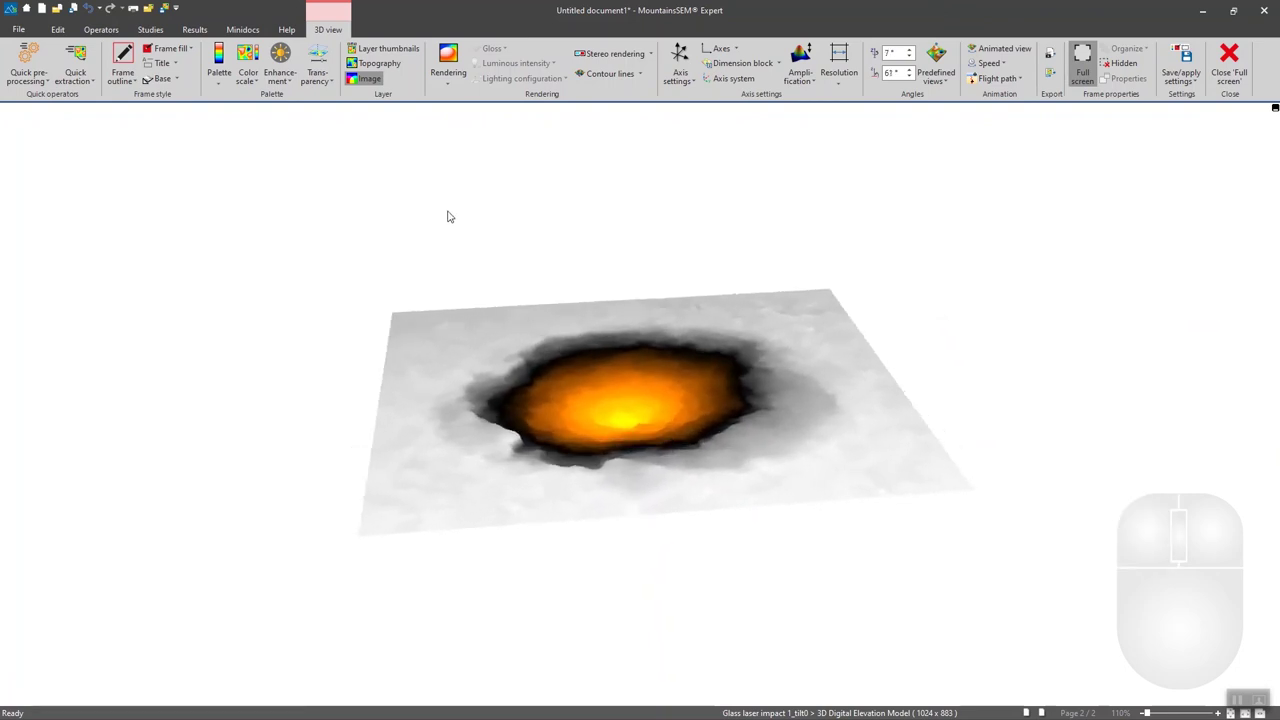
Step: Make the height colours partly transparent to reveal the SEM texture, keeping the current rendering type
{"action": "left_click", "coordinate": [322, 78]}
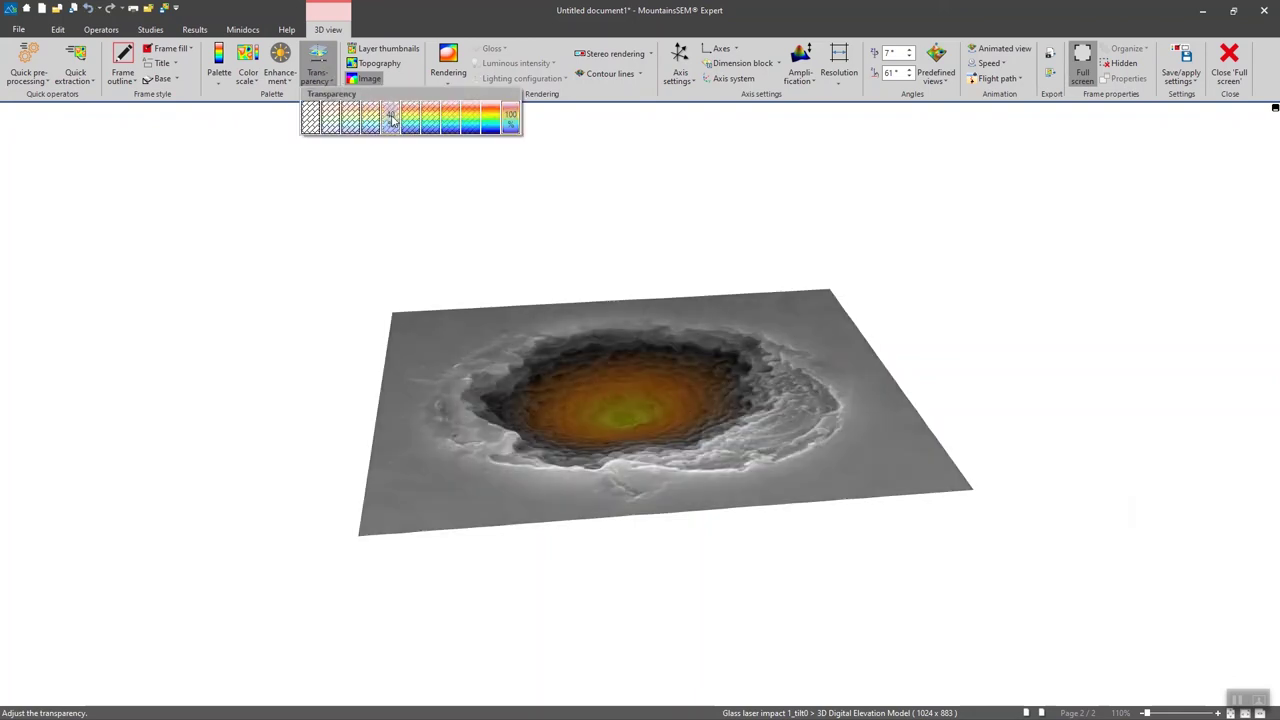
{"action": "left_click", "coordinate": [392, 118]}
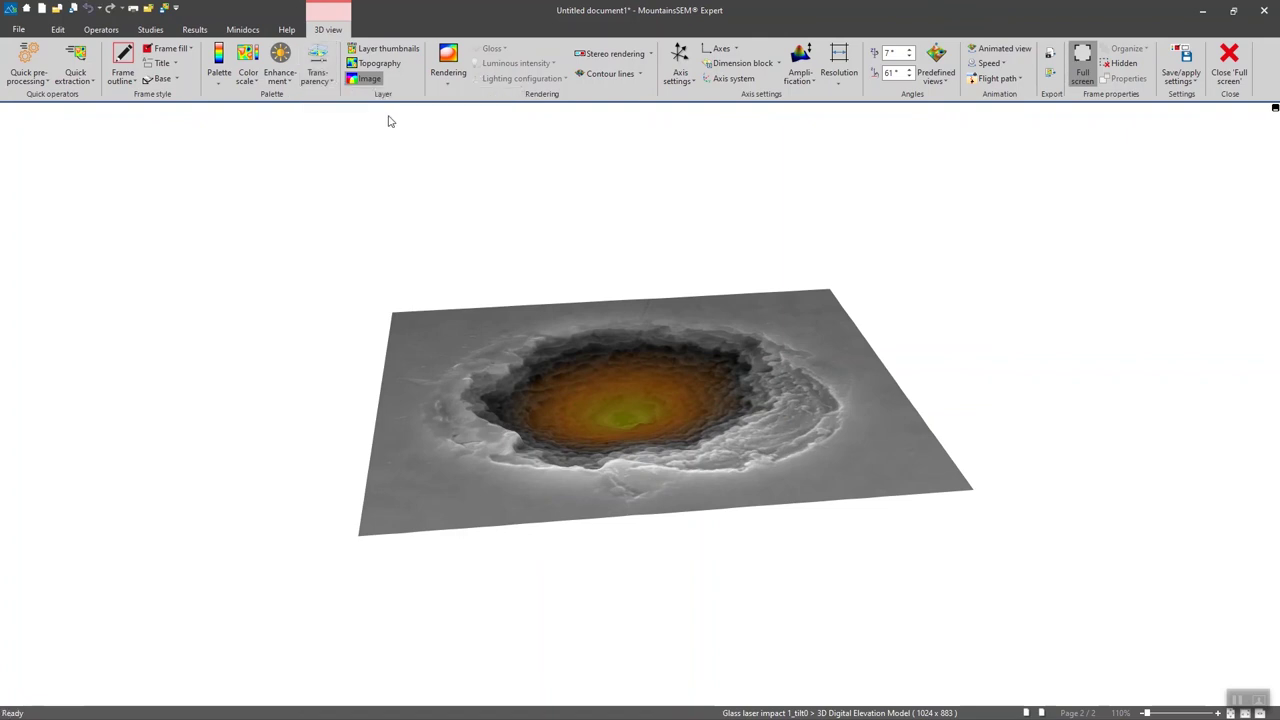
{"action": "left_click_drag", "start_coordinate": [601, 378], "coordinate": [635, 429]}
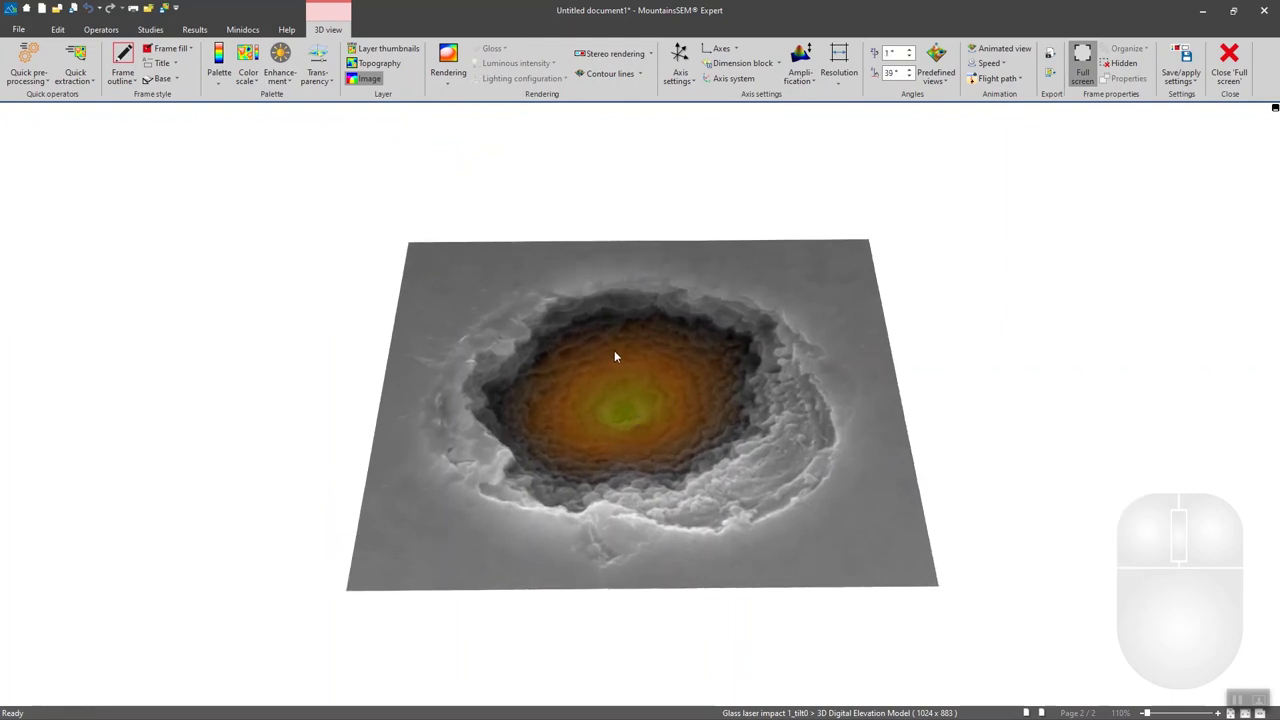
{"action": "left_click", "coordinate": [449, 62]}
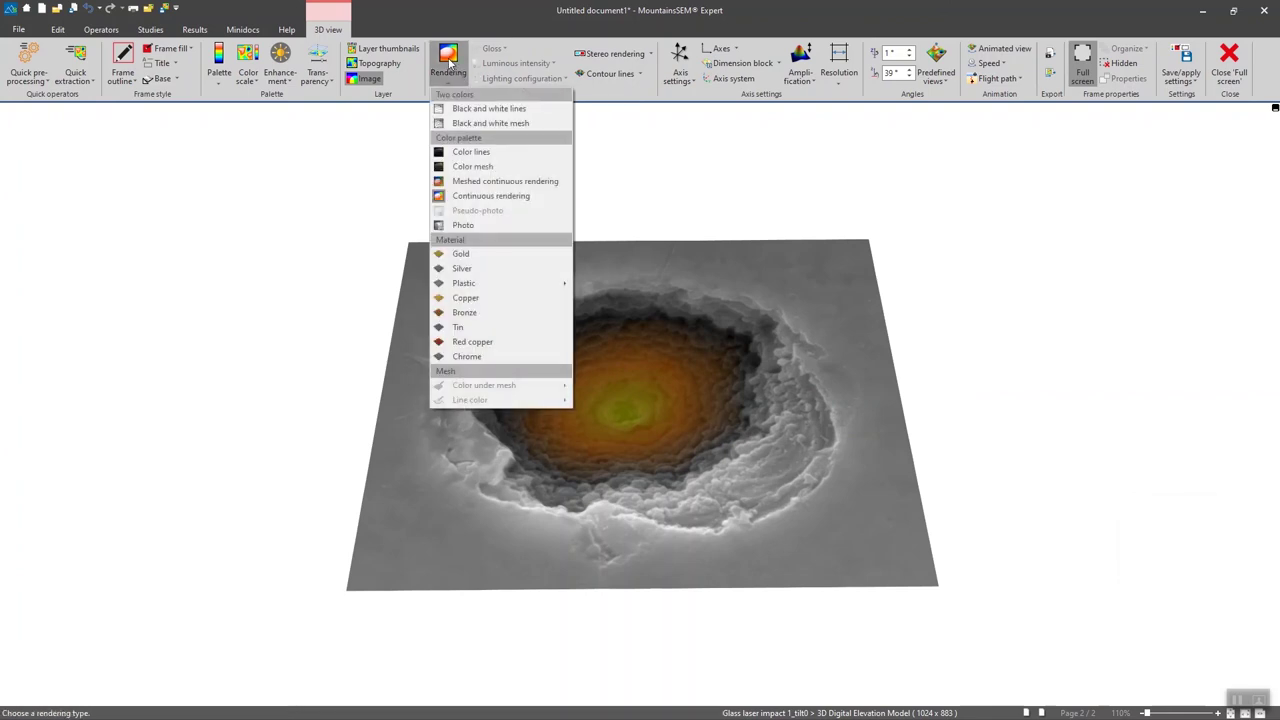
{"action": "left_click", "coordinate": [548, 197]}
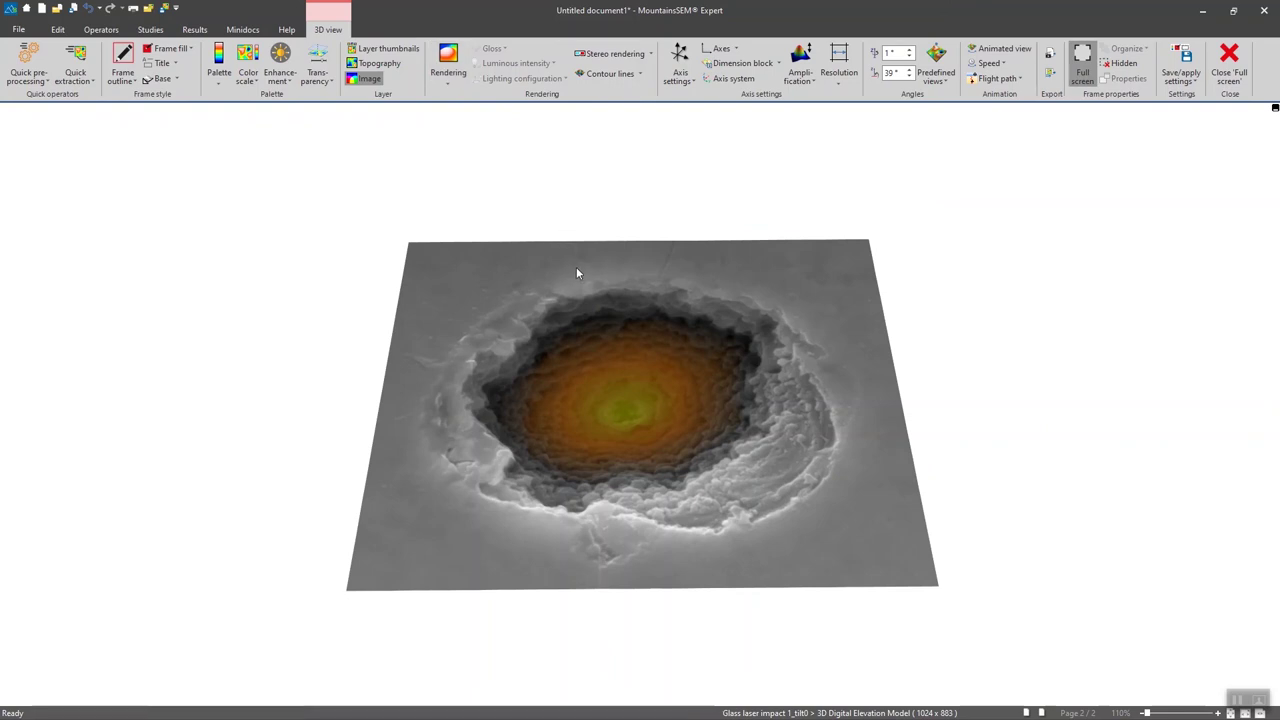
Step: Raise the Z amplification, then switch amplification to 'Normalize in X, Y and Z'
{"action": "left_click_drag", "start_coordinate": [667, 408], "coordinate": [668, 380]}
{"action": "key", "text": "shift"}
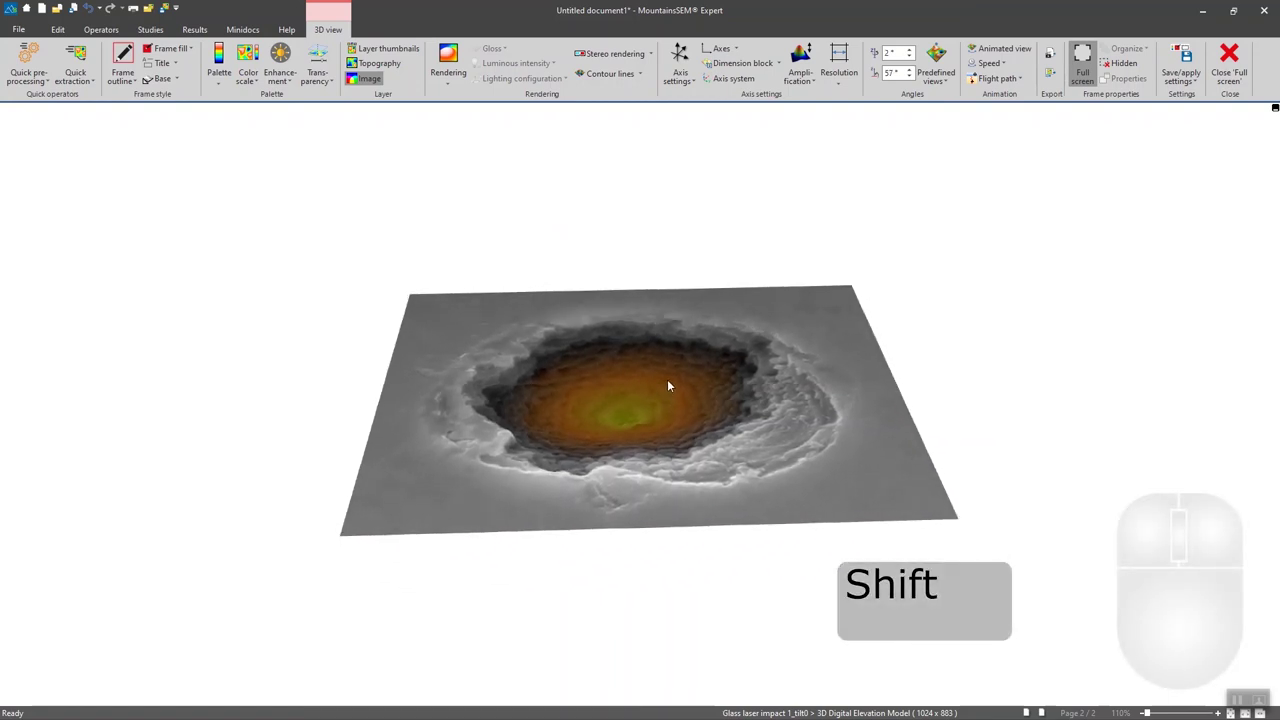
{"action": "left_click", "coordinate": [668, 386]}
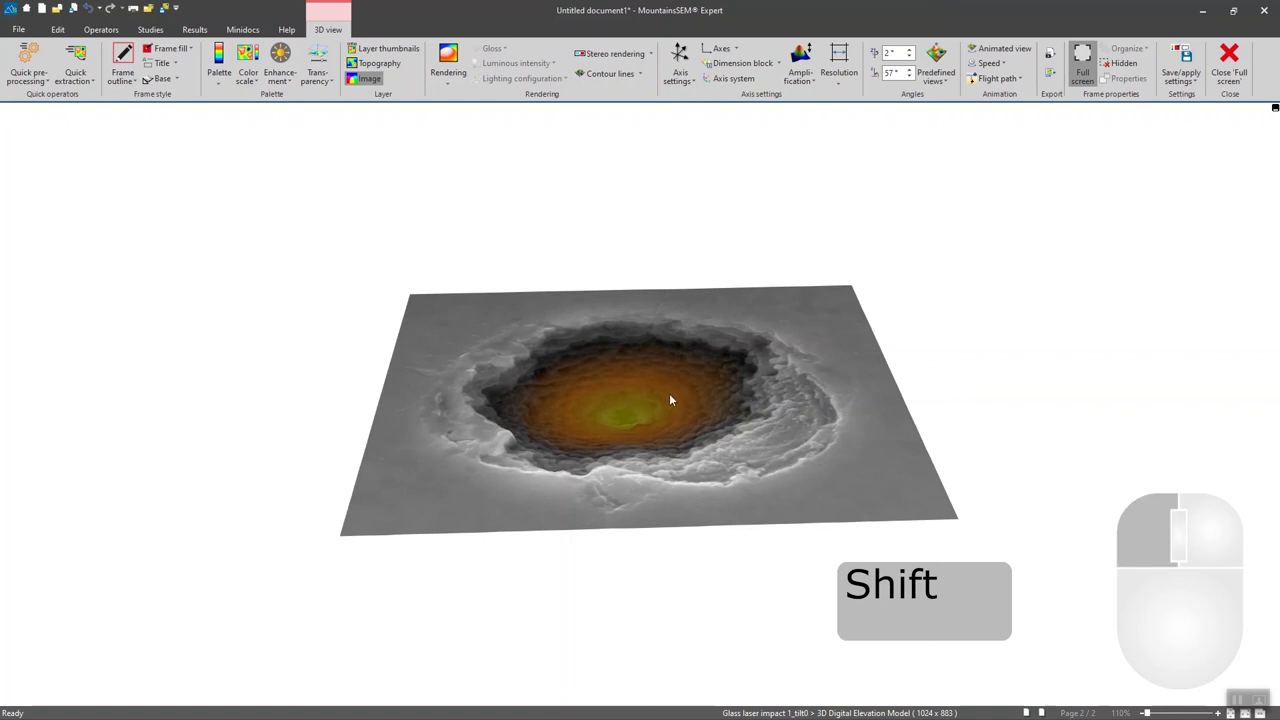
{"action": "left_click_drag", "start_coordinate": [668, 393], "coordinate": [657, 373]}
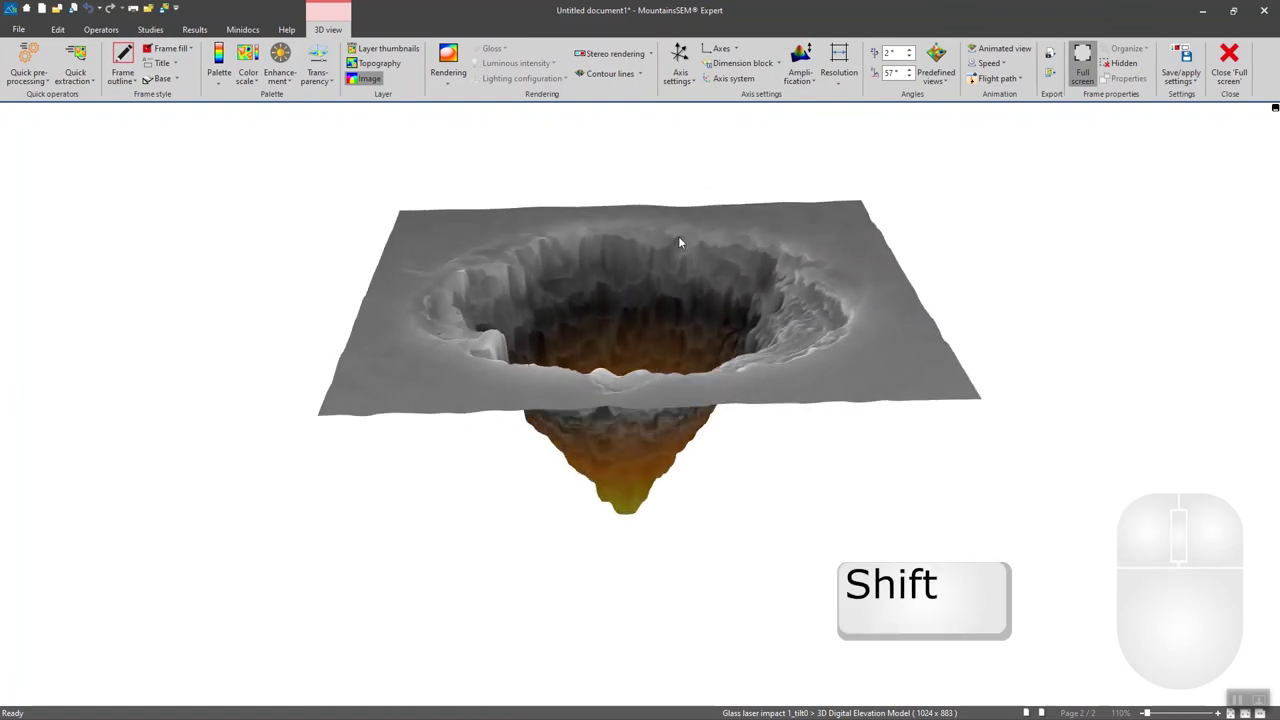
{"action": "left_click", "coordinate": [800, 80]}
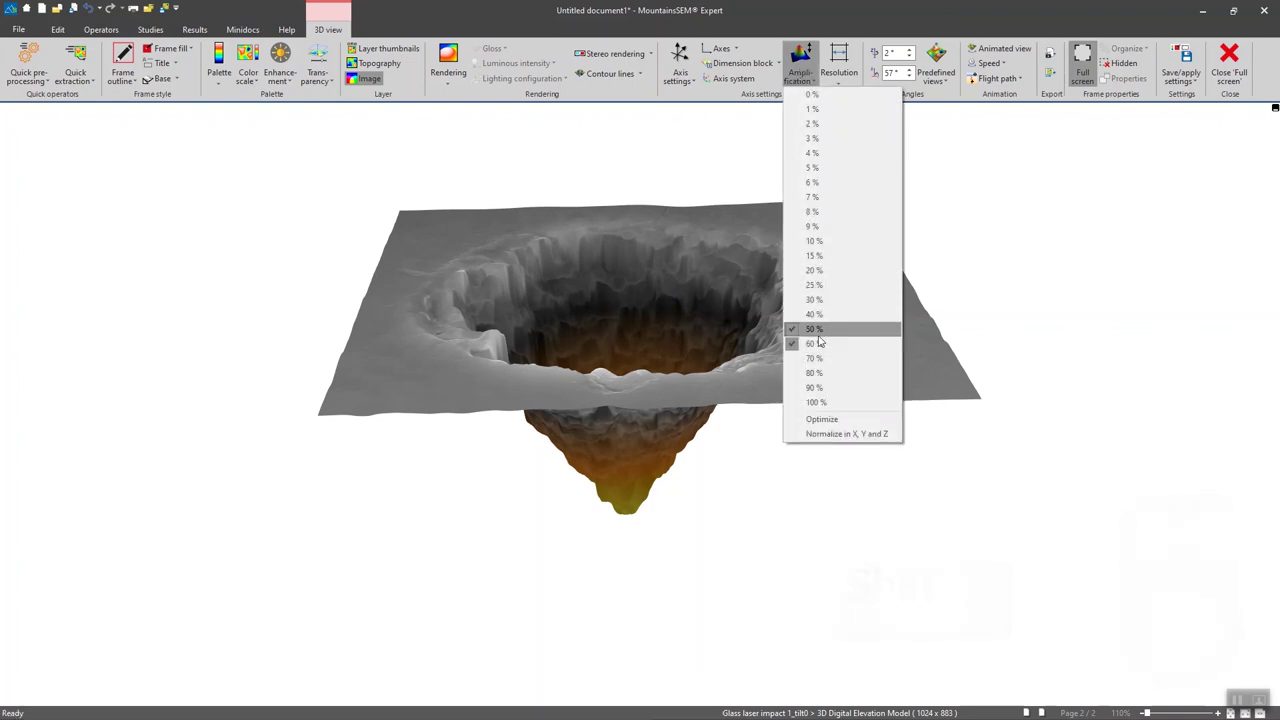
{"action": "left_click", "coordinate": [829, 435]}
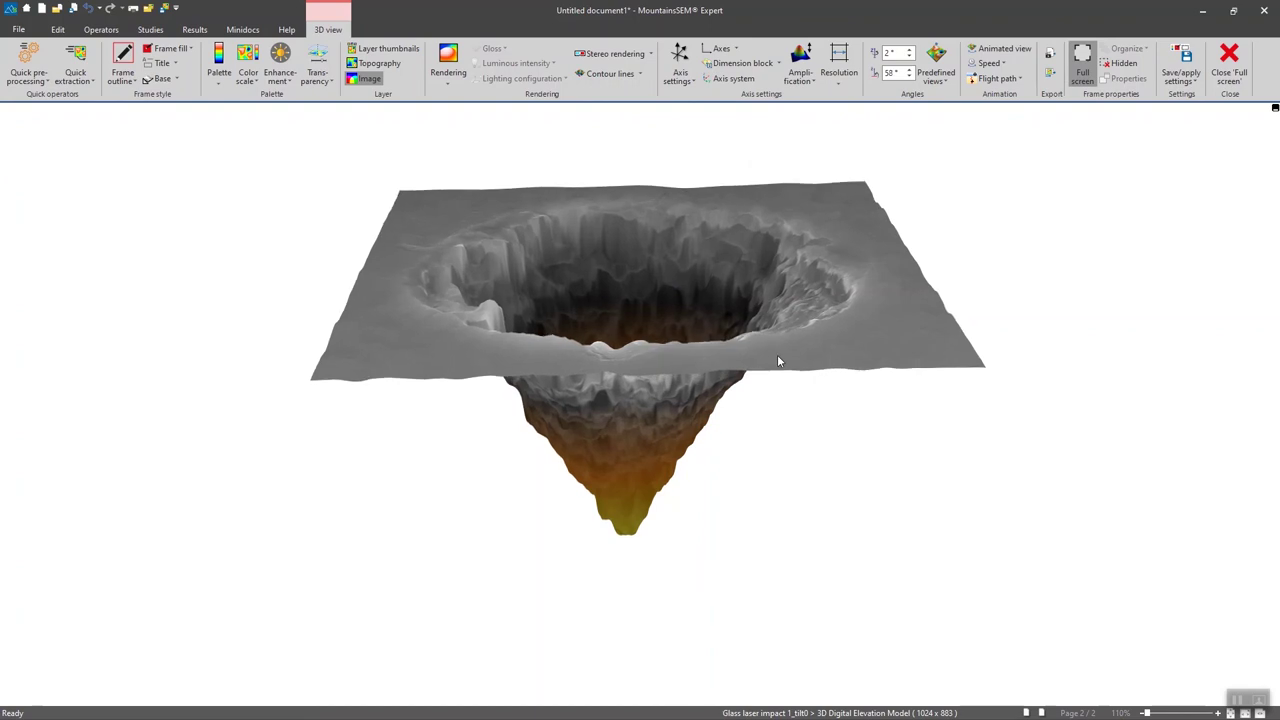